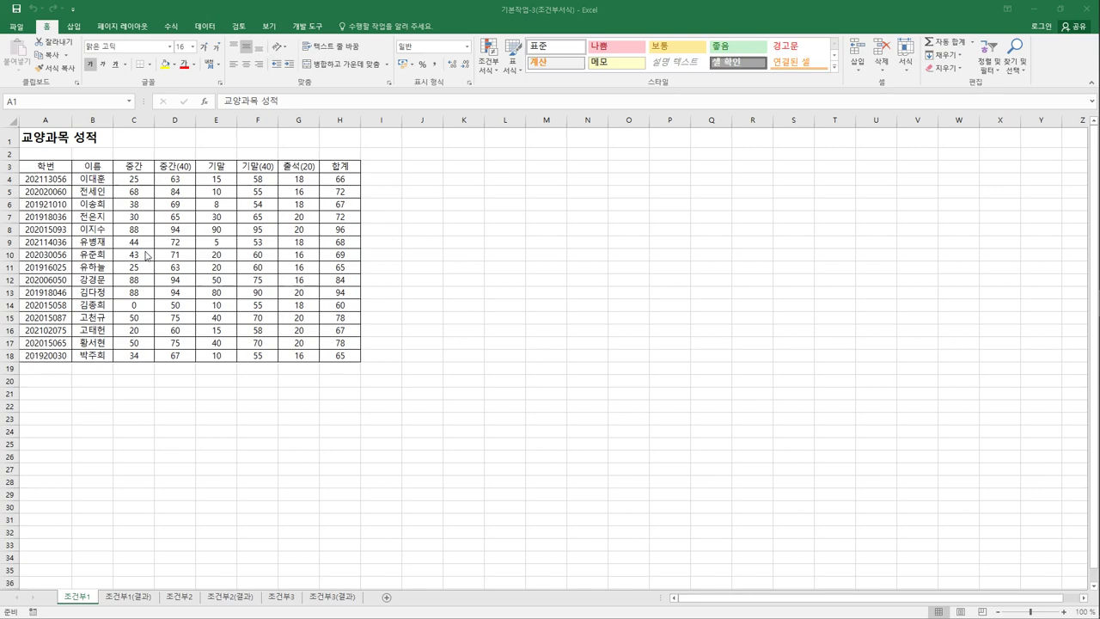
click(60, 181)
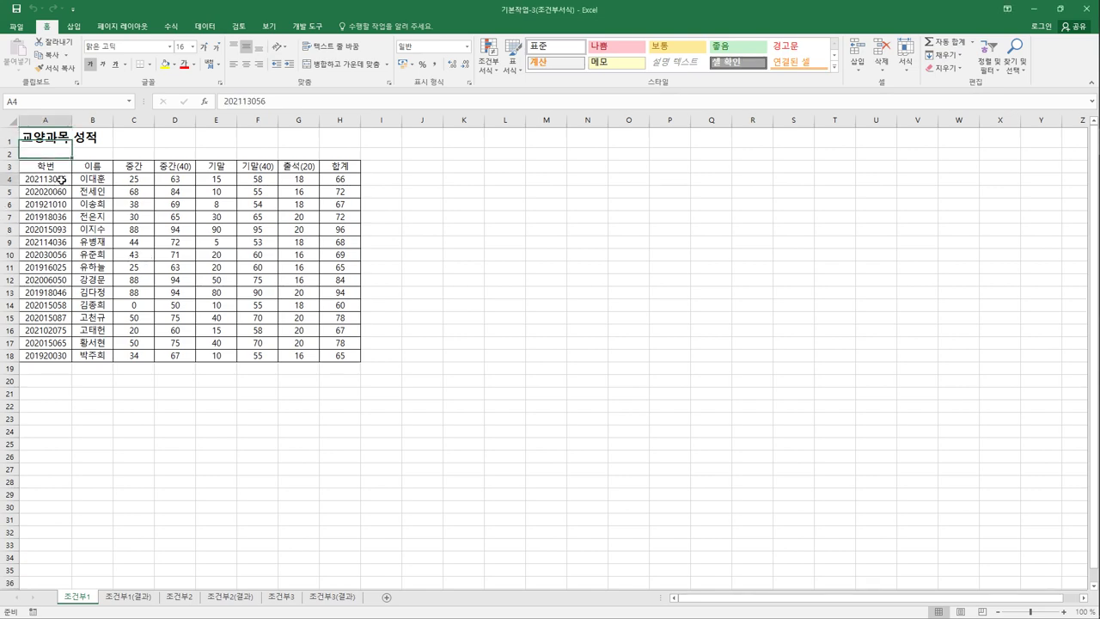
drag(60, 180, 340, 358)
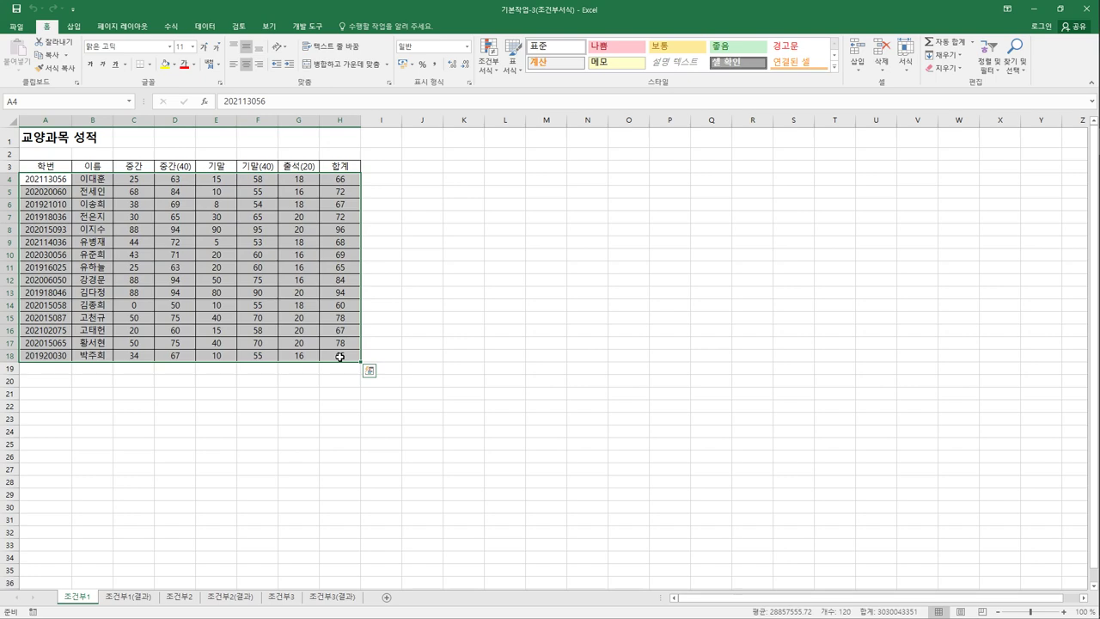
click(335, 408)
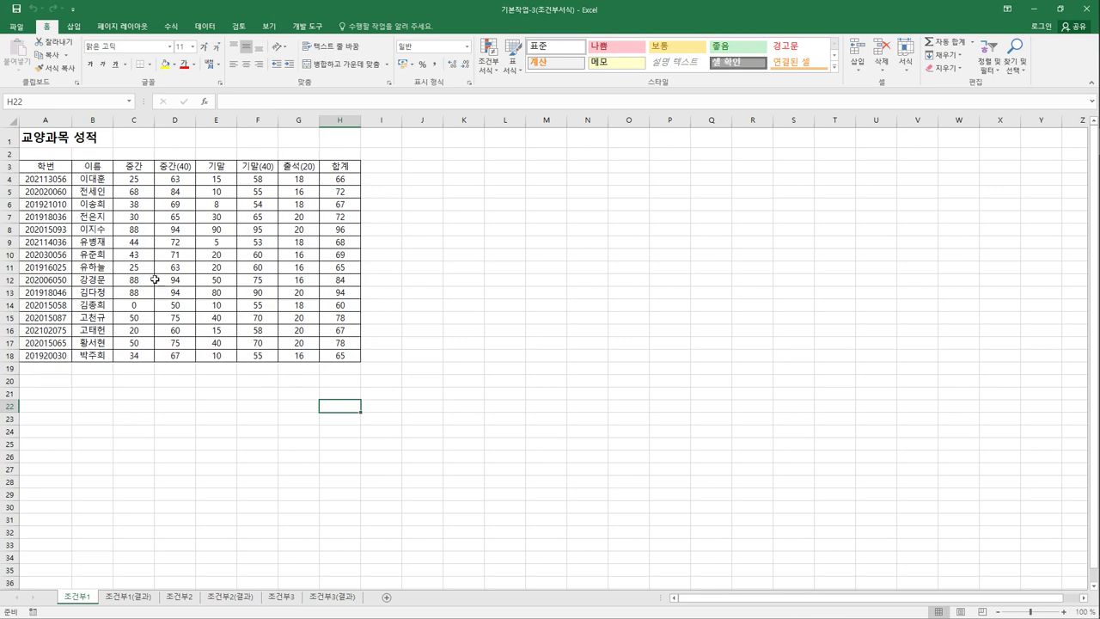
click(57, 181)
drag(58, 181, 342, 361)
click(335, 393)
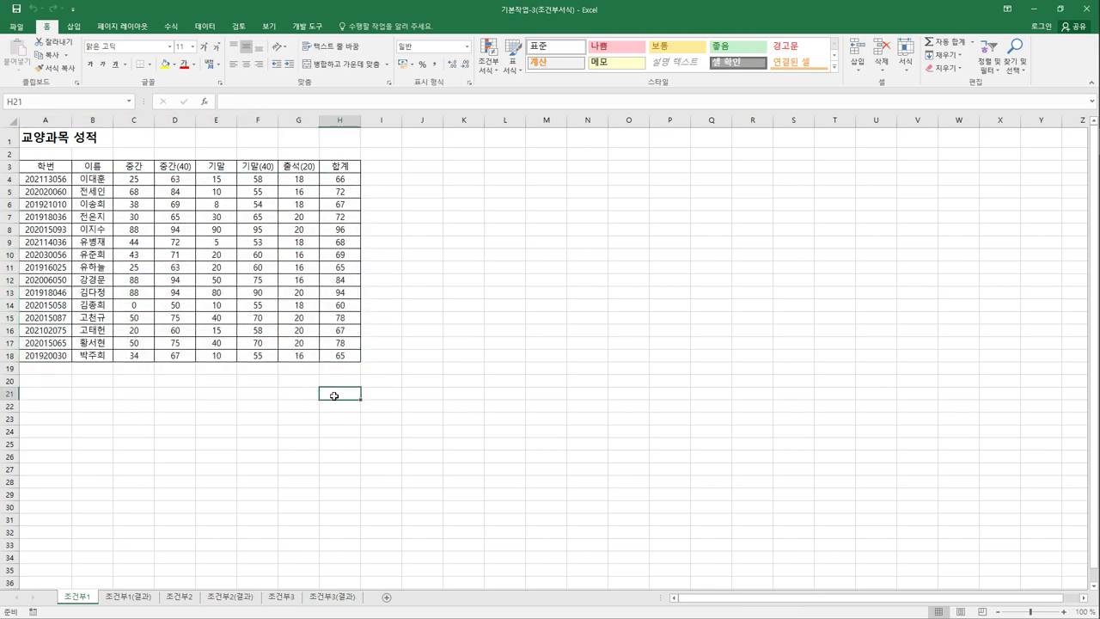
drag(57, 169, 352, 361)
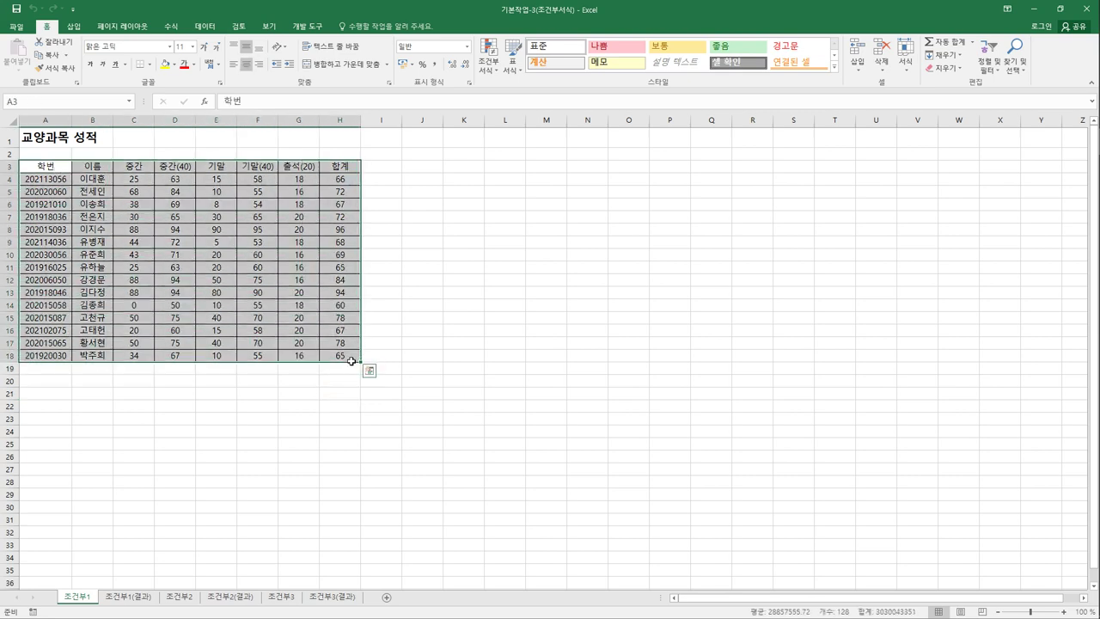
click(399, 383)
drag(351, 362, 43, 187)
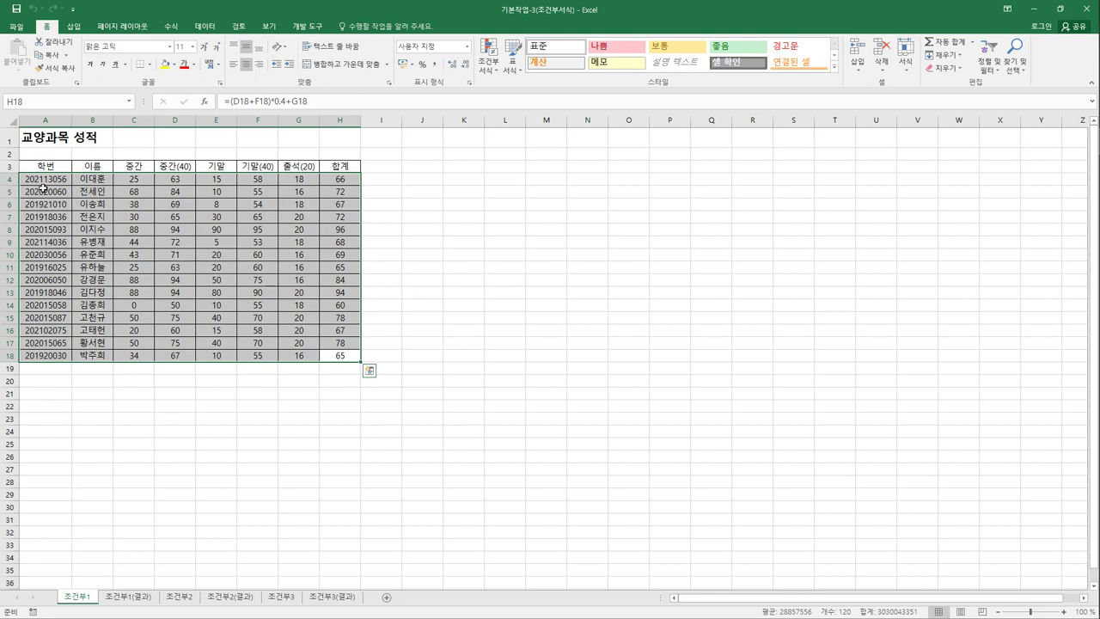
drag(45, 169, 378, 167)
drag(357, 357, 45, 186)
click(57, 369)
- Start a new formula-based conditional formatting rule for the grade data in A4:H18, excluding the header row
click(37, 182)
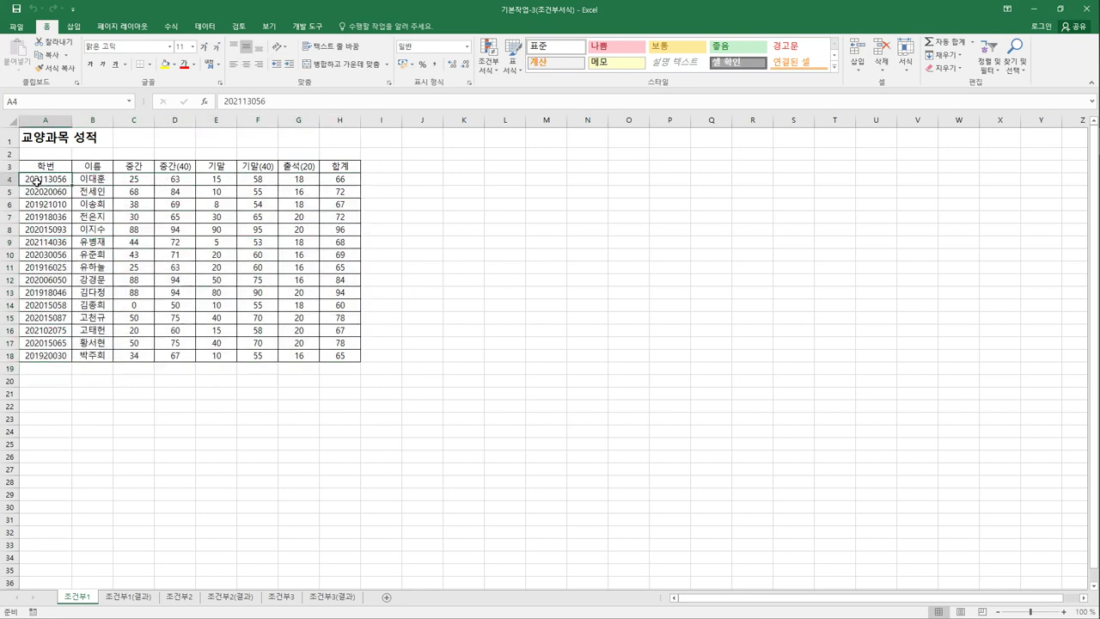
drag(37, 182, 329, 358)
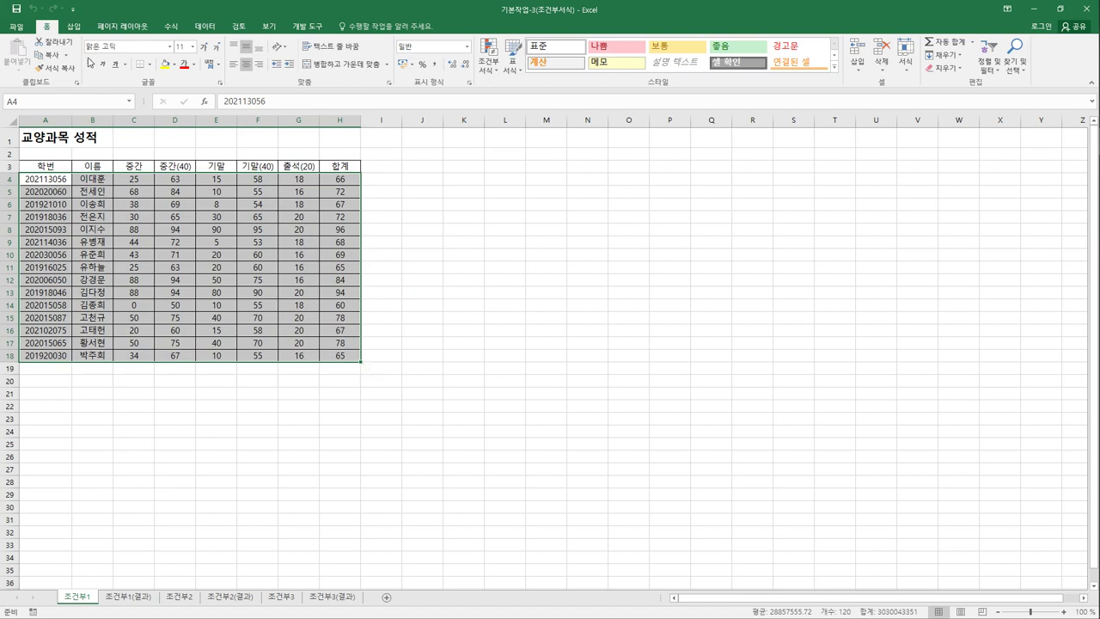
click(496, 68)
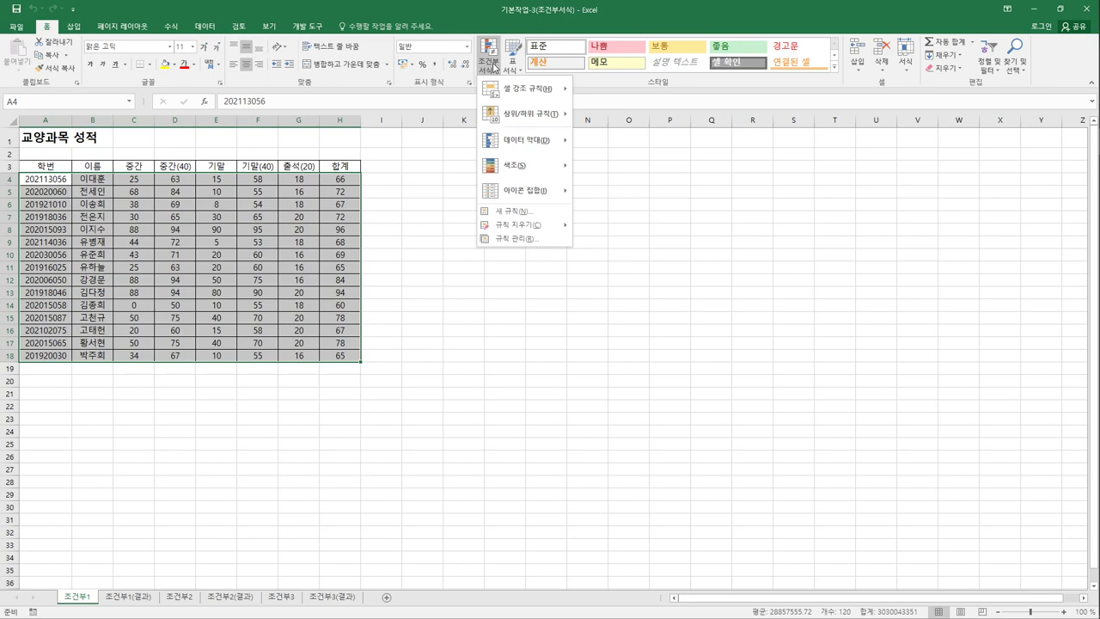
click(532, 213)
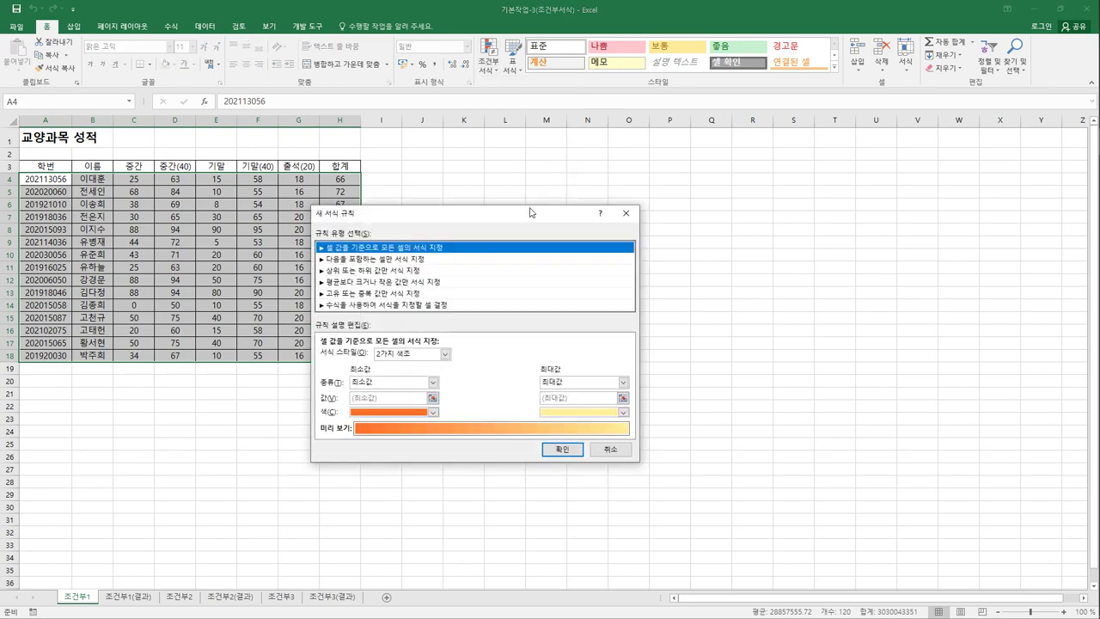
drag(528, 211, 658, 153)
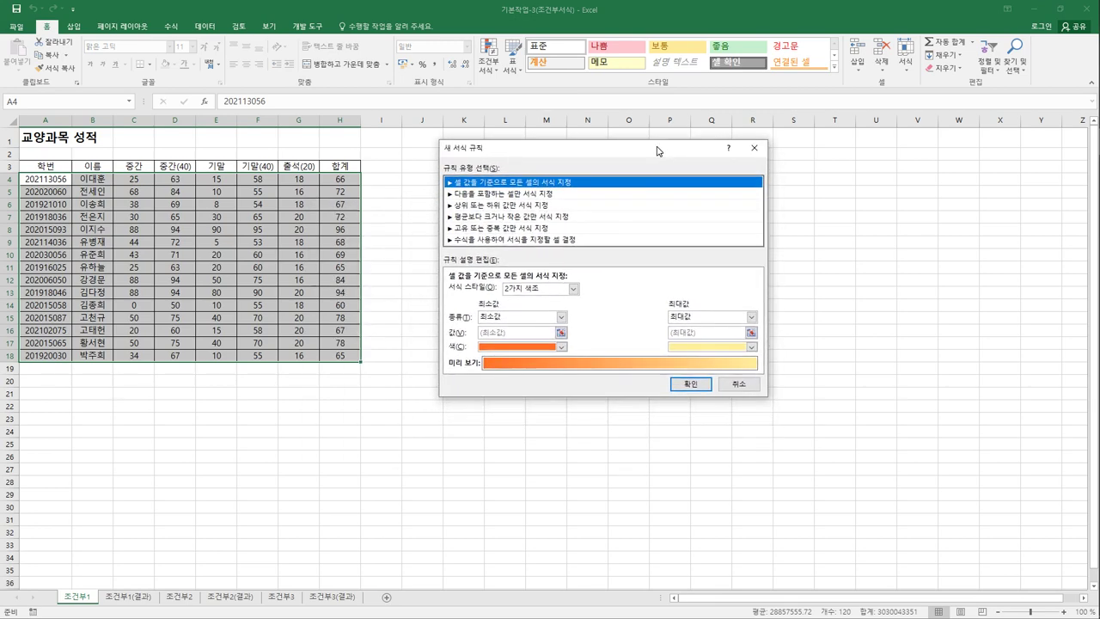
click(601, 240)
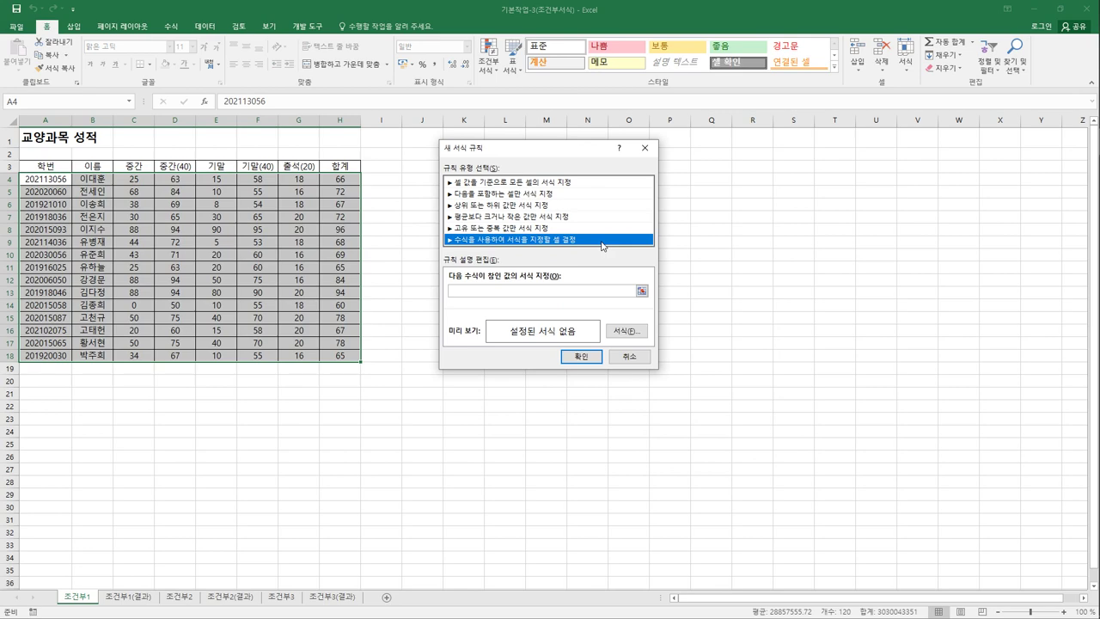
- Enter the rule formula =left($A4,4)="2019" with only column A of the reference fixed
click(572, 293)
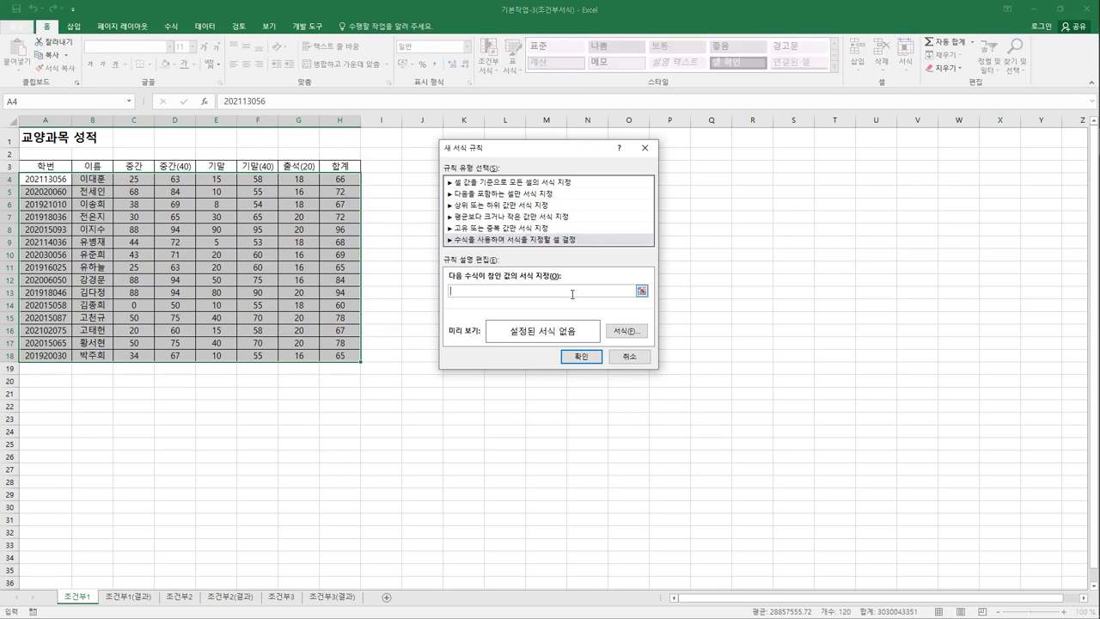
text(=)
text(left()
click(36, 183)
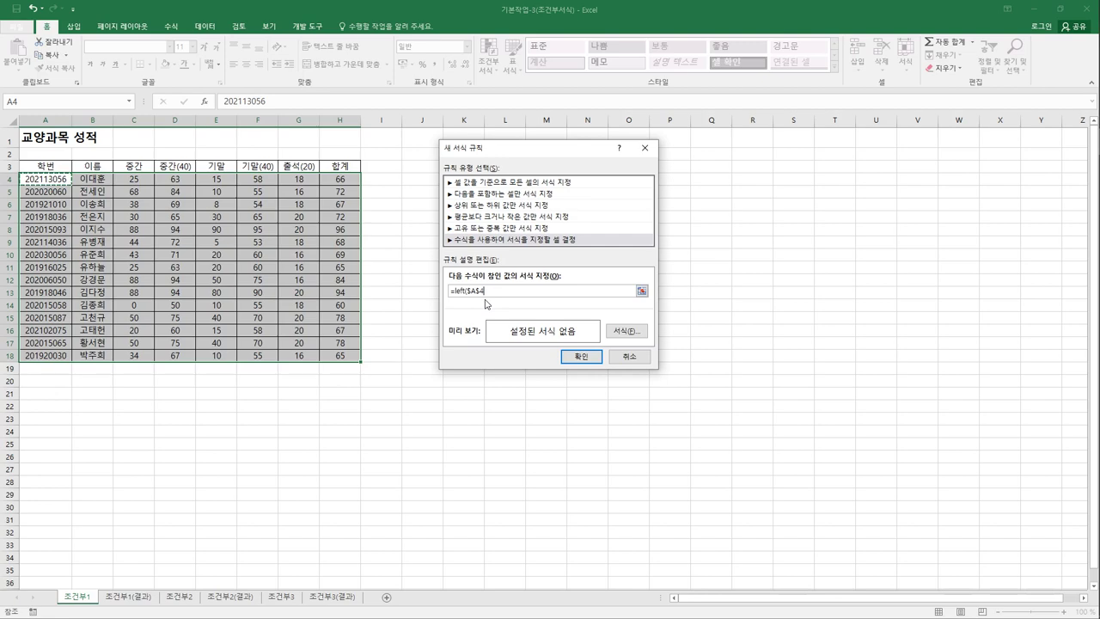
text(,)
key(BackSpace)
click(479, 292)
key(BackSpace)
drag(489, 299, 466, 297)
click(50, 183)
click(484, 297)
text(,)
text(4))
text(="2019")
- Set the rule's font color to the standard blue and apply the rule to the grade data
click(625, 333)
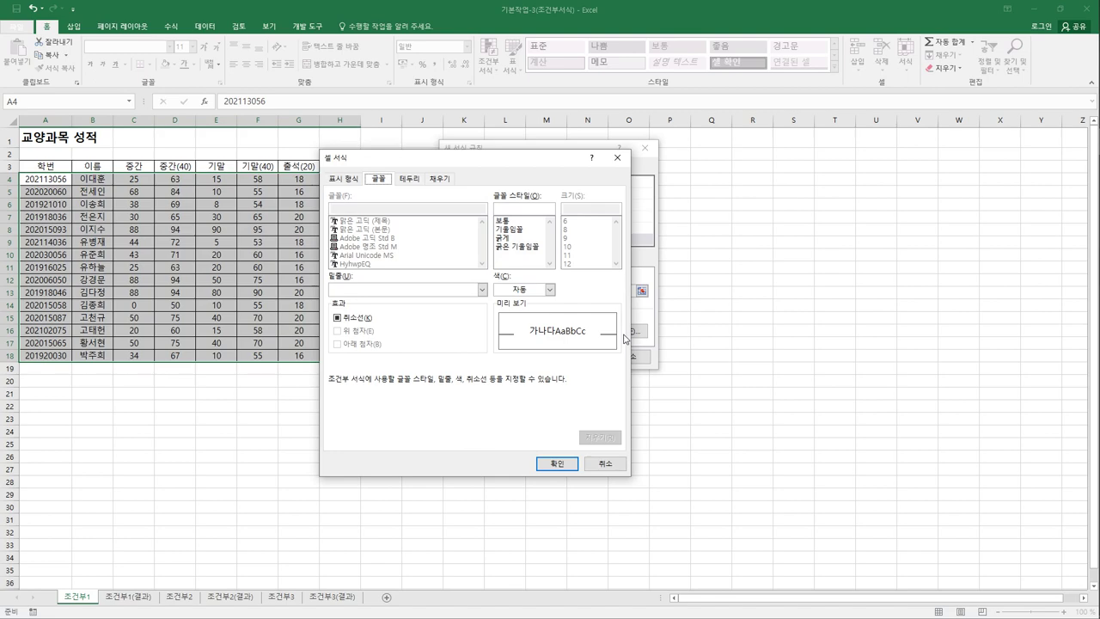
click(549, 290)
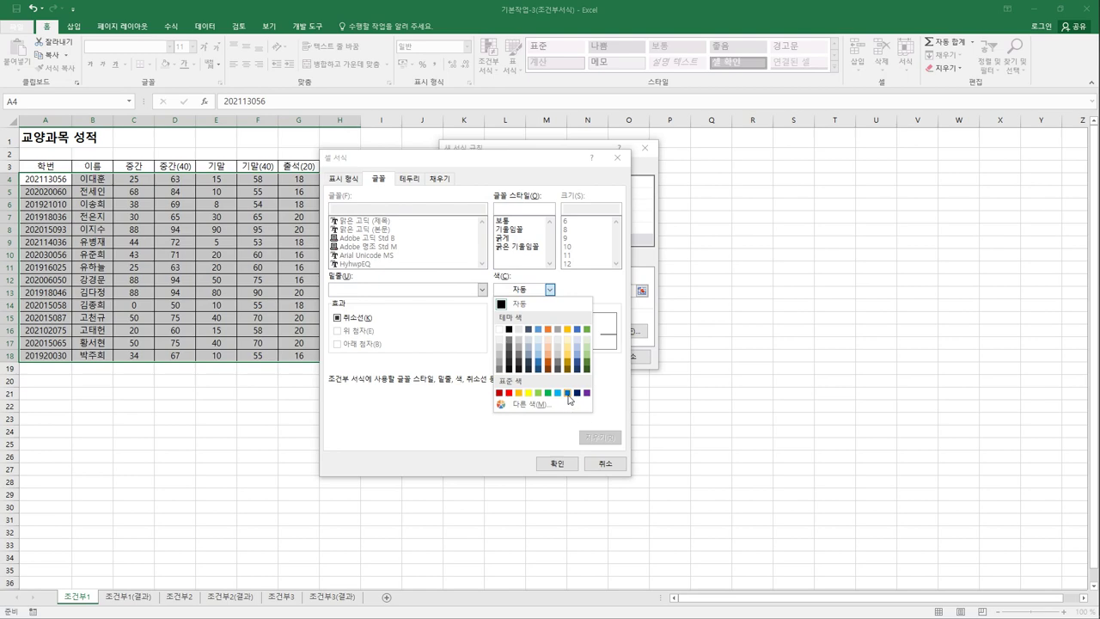
click(568, 393)
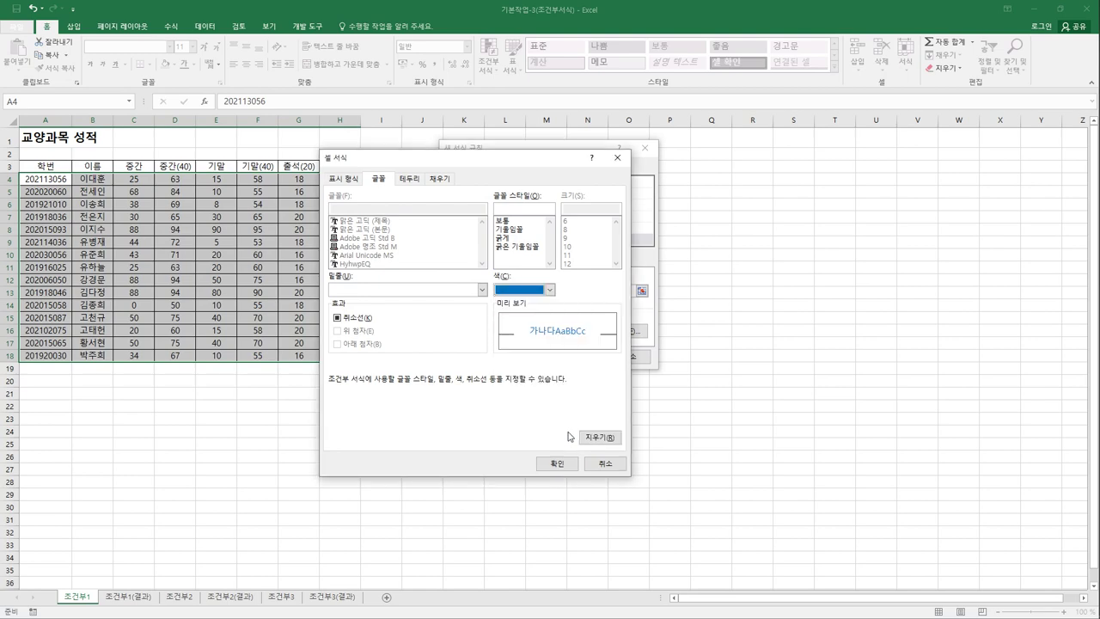
click(559, 463)
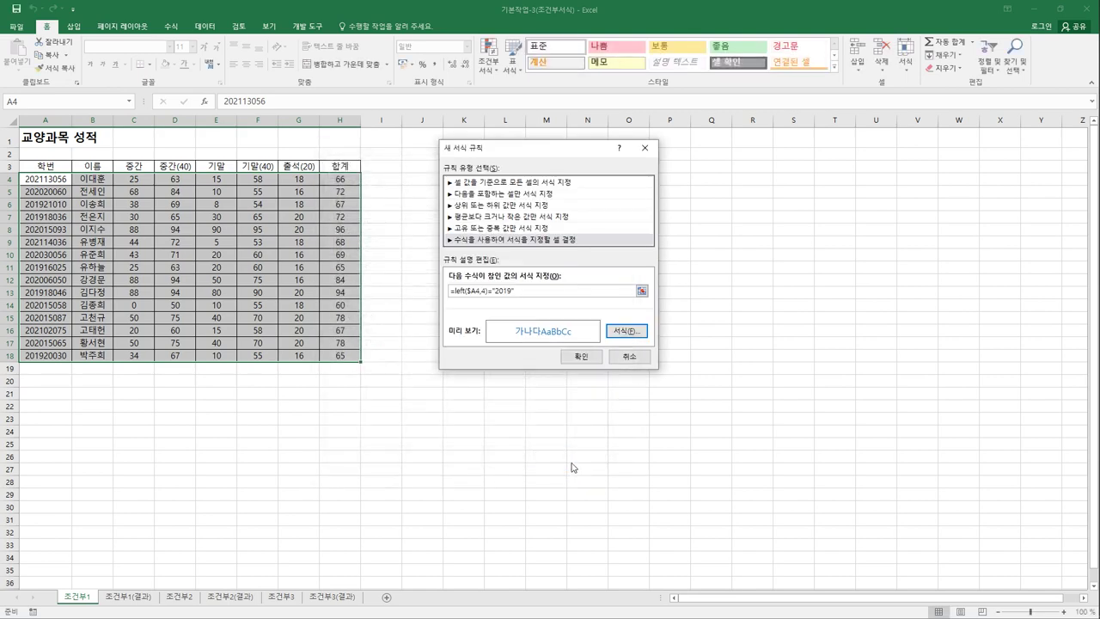
click(593, 357)
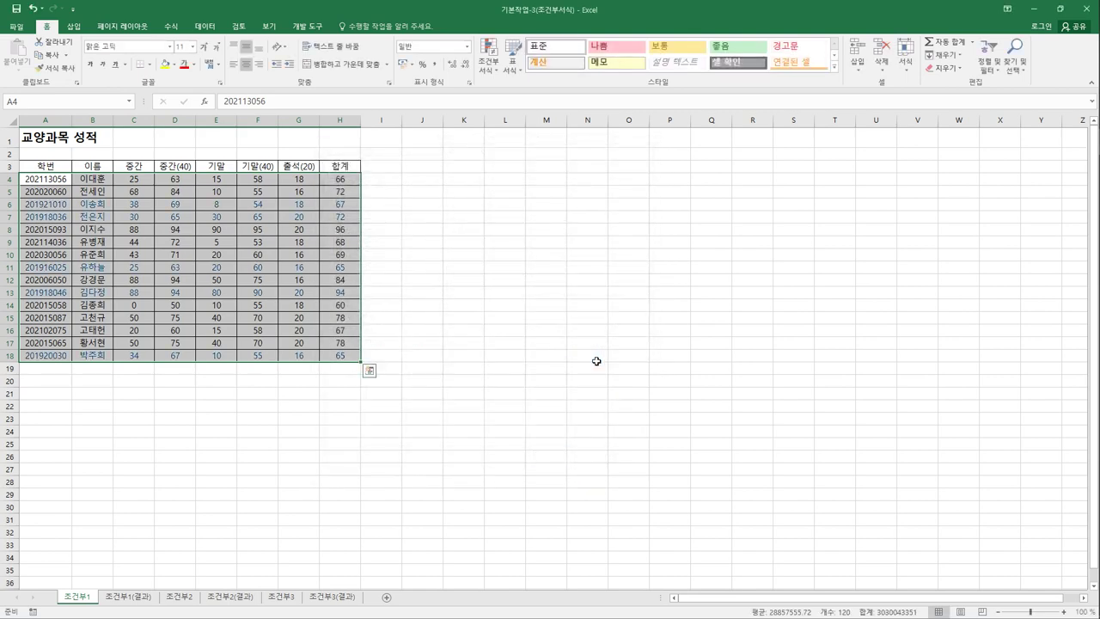
- Check the formatting of the rows whose student numbers begin with 2019
click(44, 209)
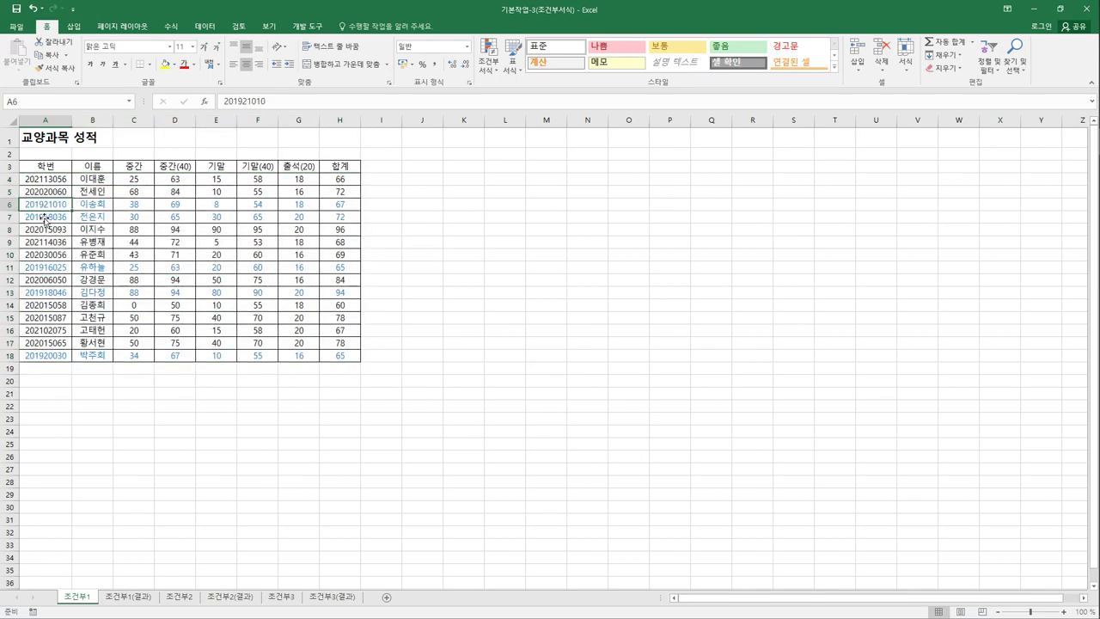
click(44, 269)
click(47, 282)
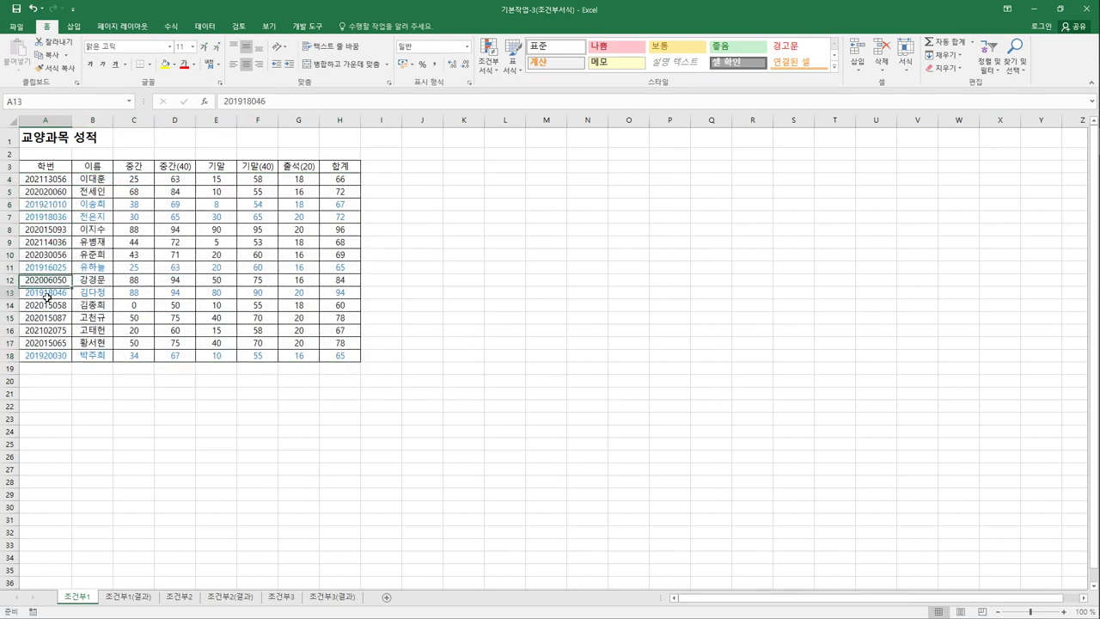
click(50, 357)
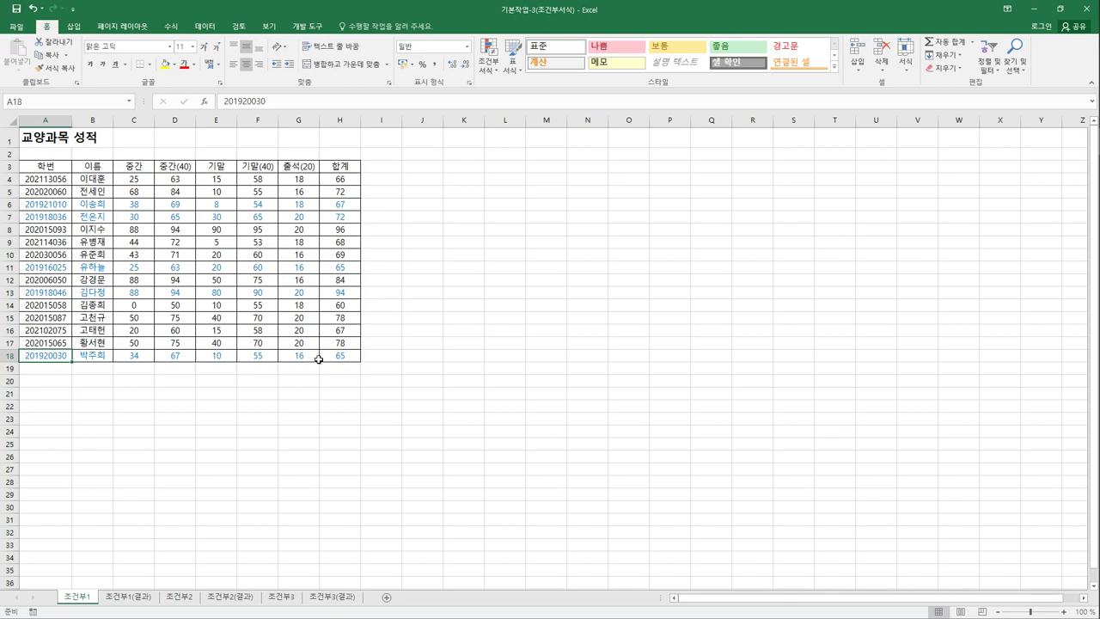
drag(45, 362, 336, 362)
drag(56, 296, 308, 295)
click(421, 445)
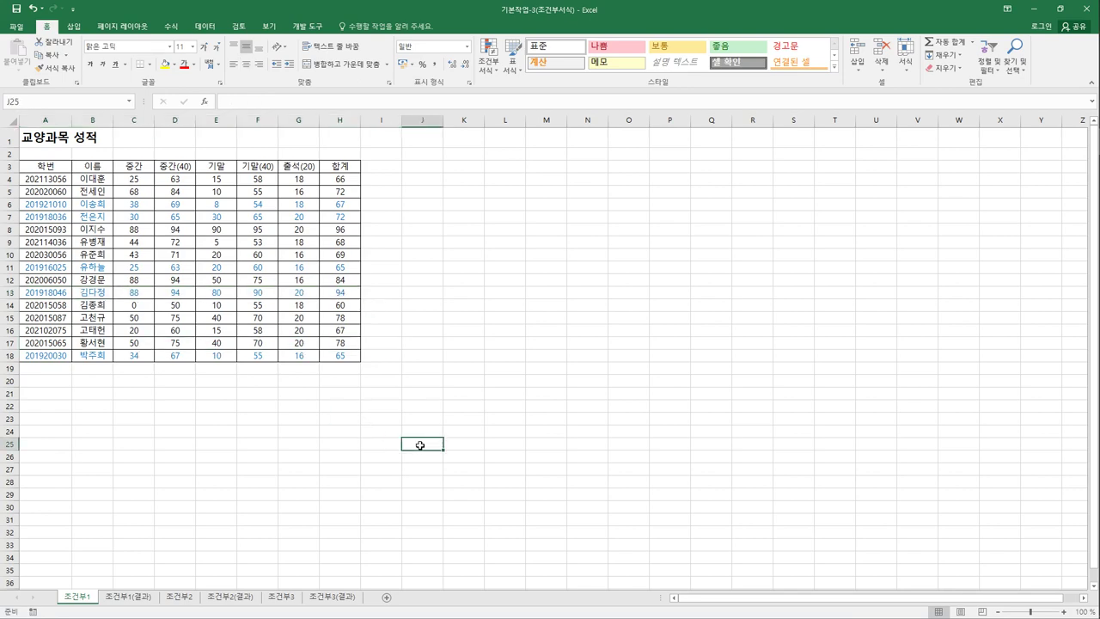
- Compare the 조건부1 sheet with the 조건부1(결과) answer sheet
click(124, 599)
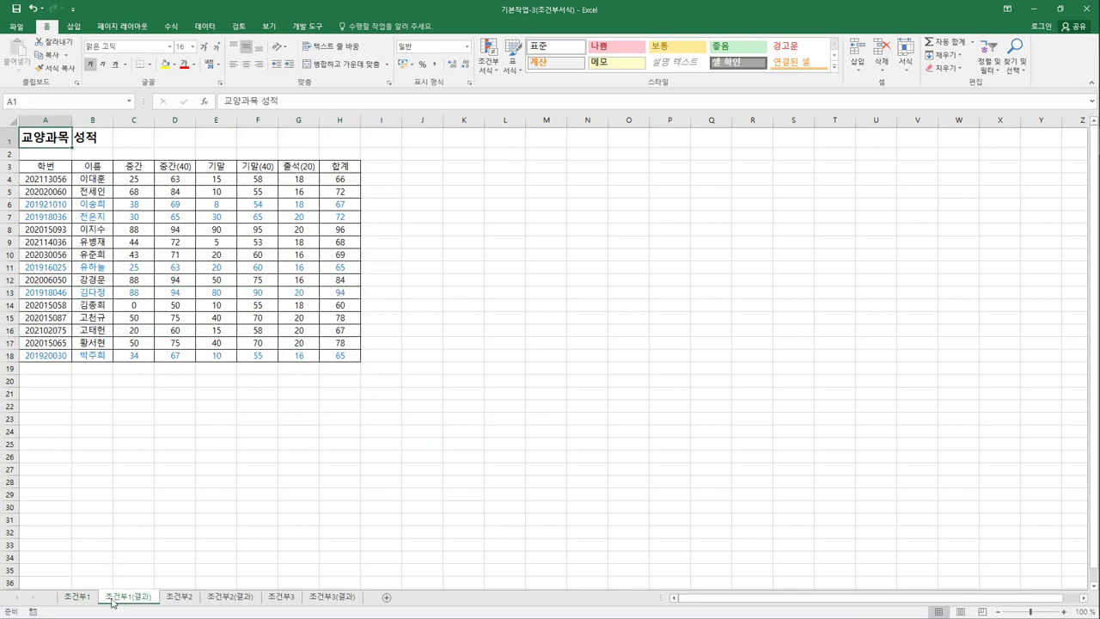
click(83, 596)
click(119, 600)
click(86, 602)
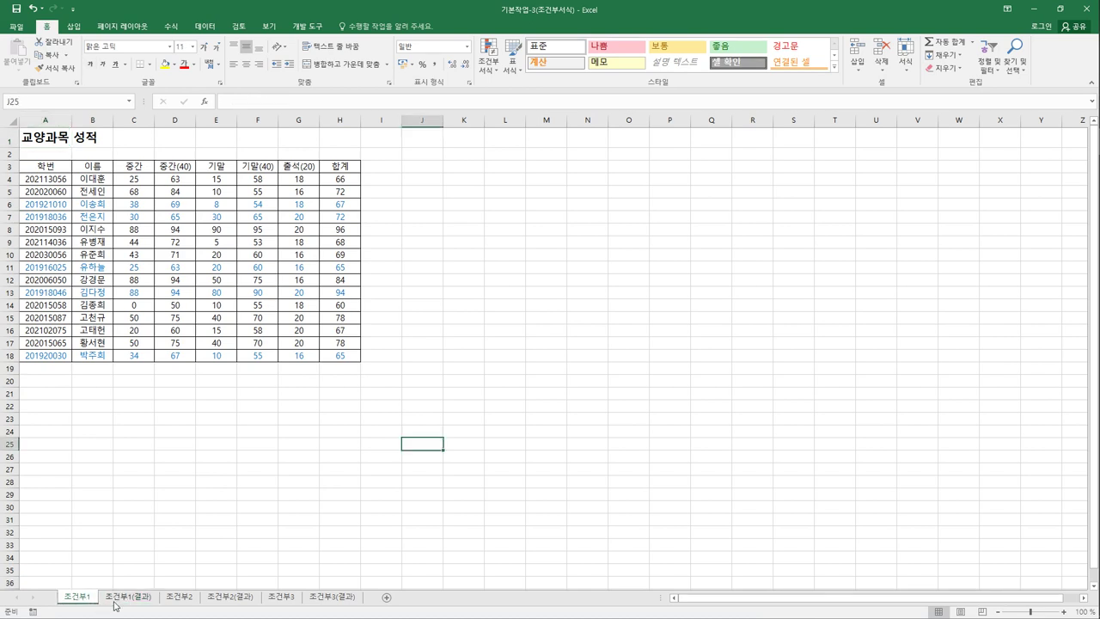
click(113, 602)
click(75, 605)
click(107, 603)
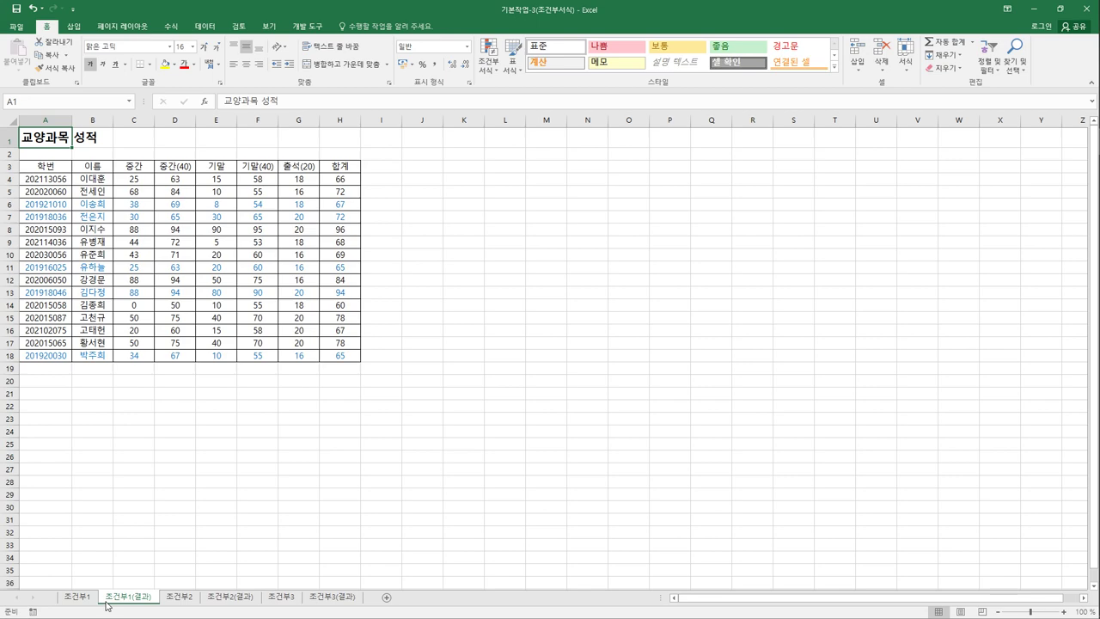
- On the 조건부2 sheet, start a new formula-based conditional formatting rule for the payroll data in A4:G15
click(176, 596)
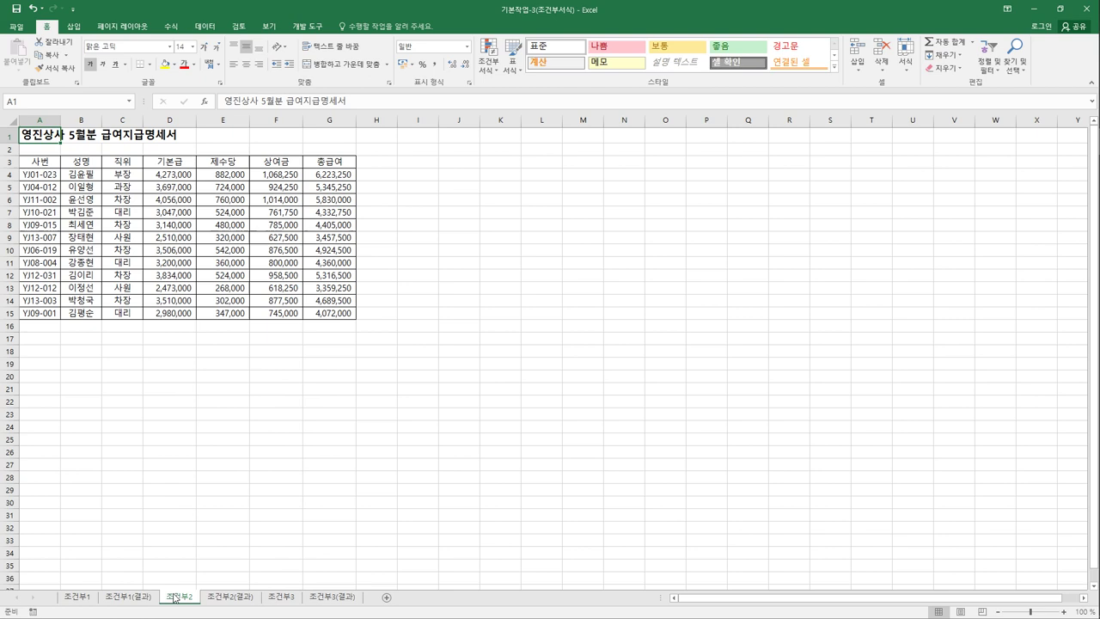
drag(42, 177, 318, 314)
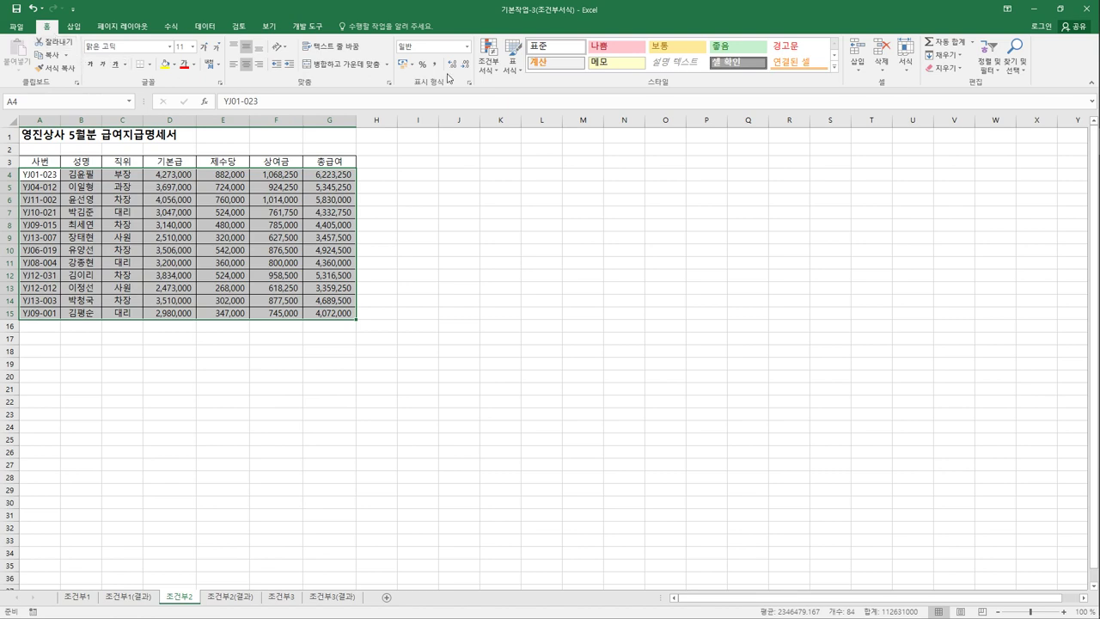
click(494, 71)
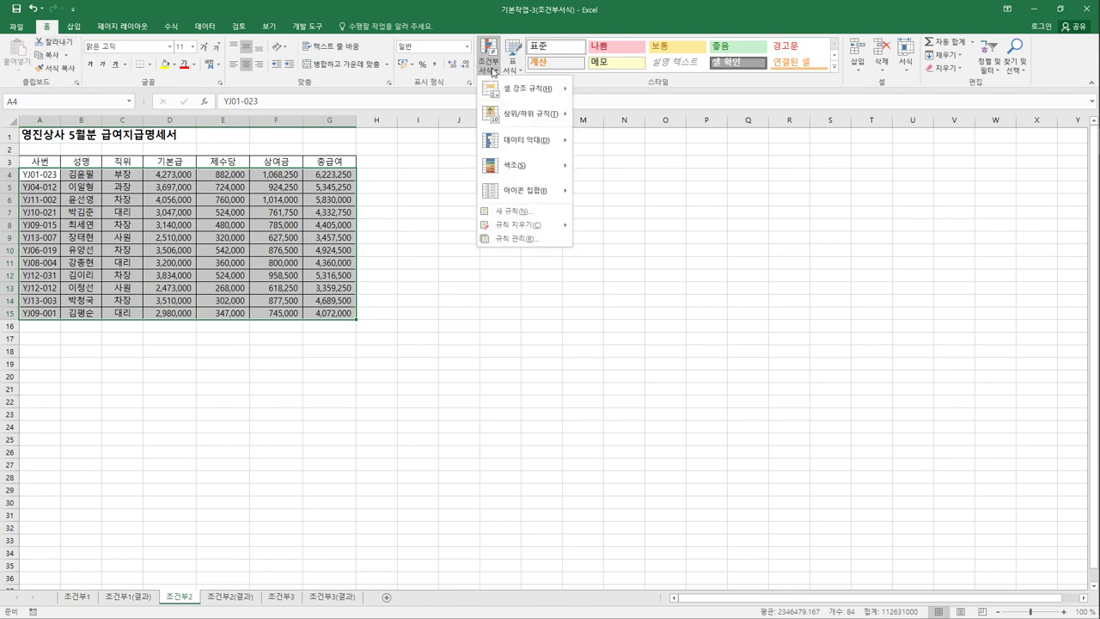
click(533, 218)
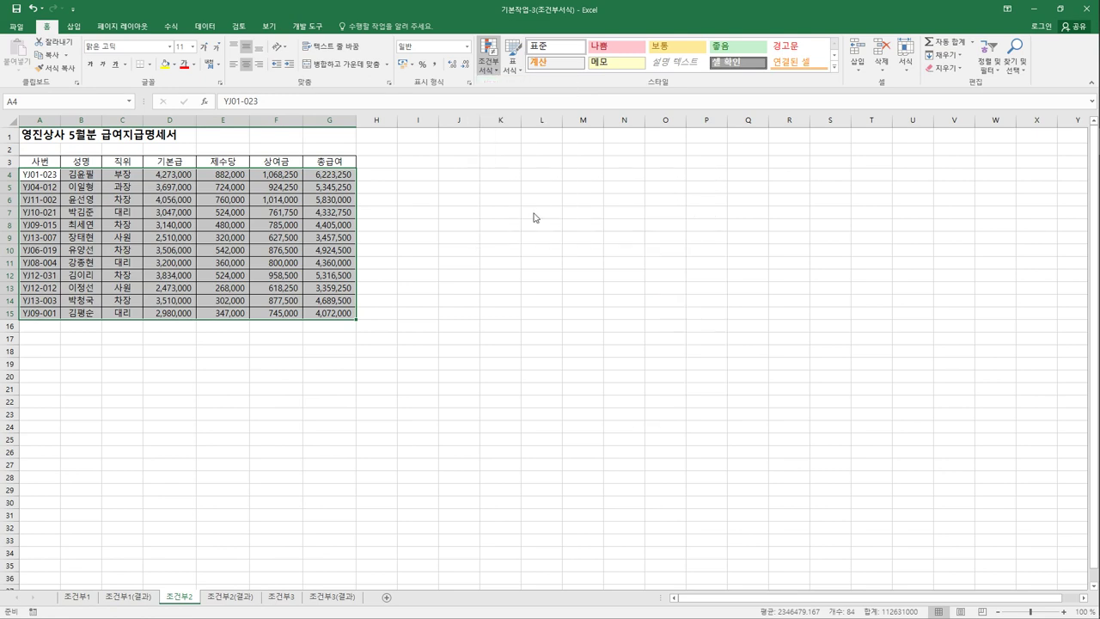
click(503, 225)
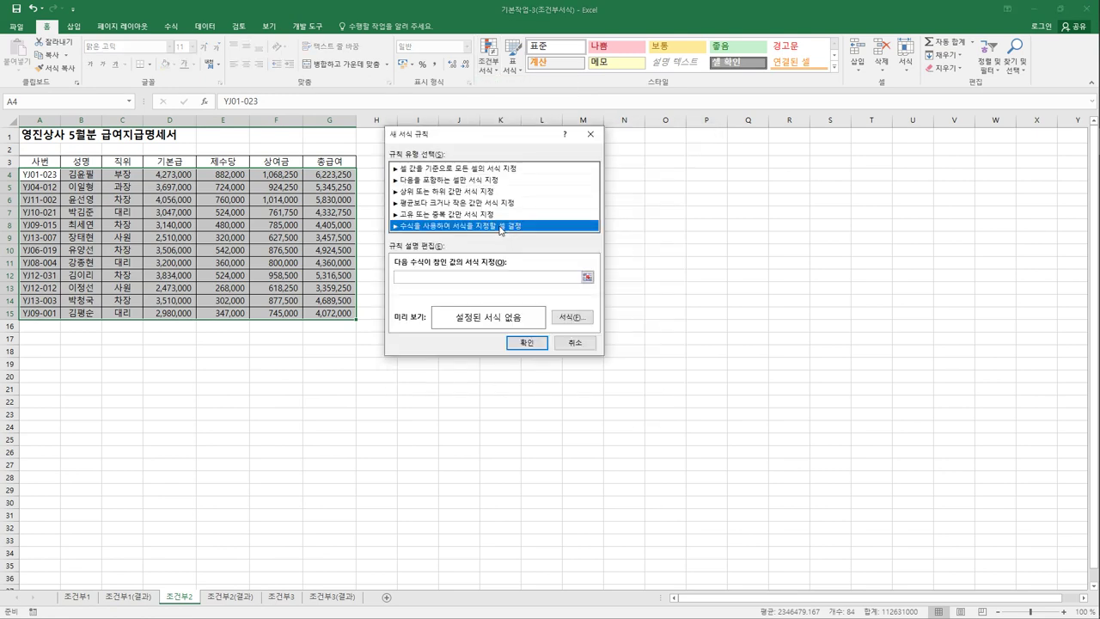
- Begin the rule formula with an AND function whose first condition is $C4="차장"
click(480, 283)
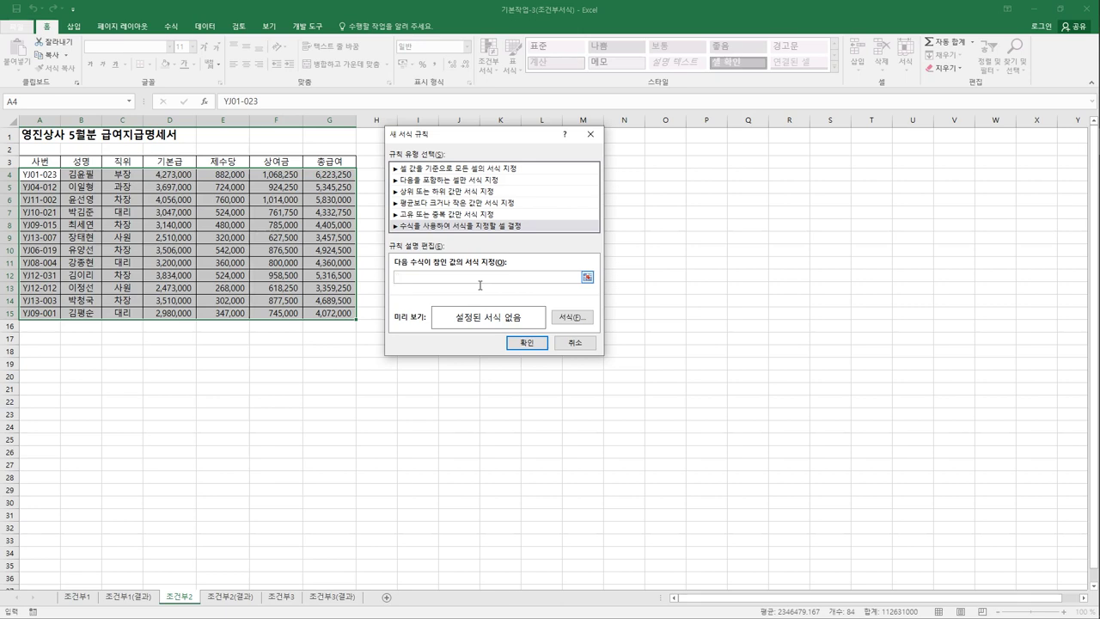
text(=)
text(and)
key(BackSpace)
key(BackSpace)
key(BackSpace)
text(or)
key(BackSpace)
key(BackSpace)
text(and)
click(117, 178)
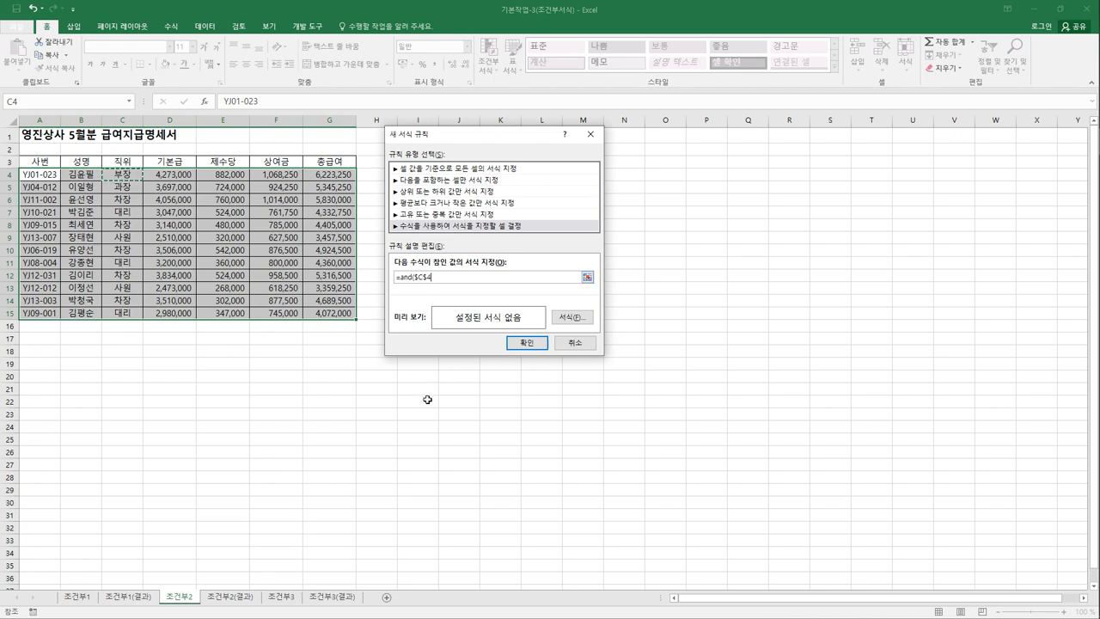
click(431, 283)
key(F4)
key(F4)
text(="차장",$G)
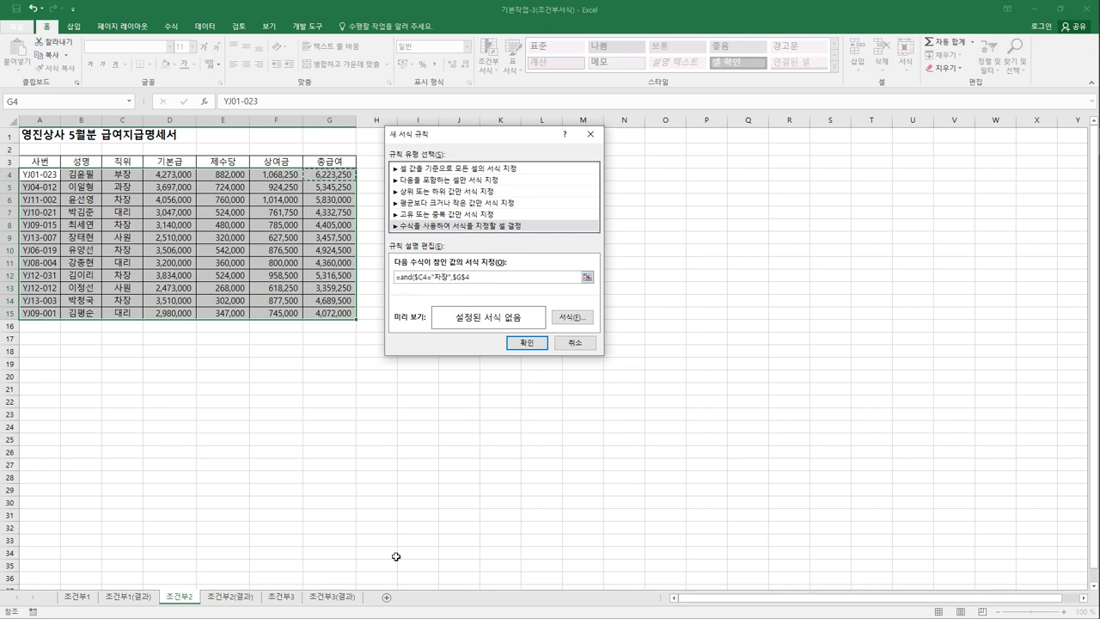
- Complete the AND formula with the second condition $G4<5000000 and its closing parenthesis
key(F4)
key(F4)
text(<5000000)
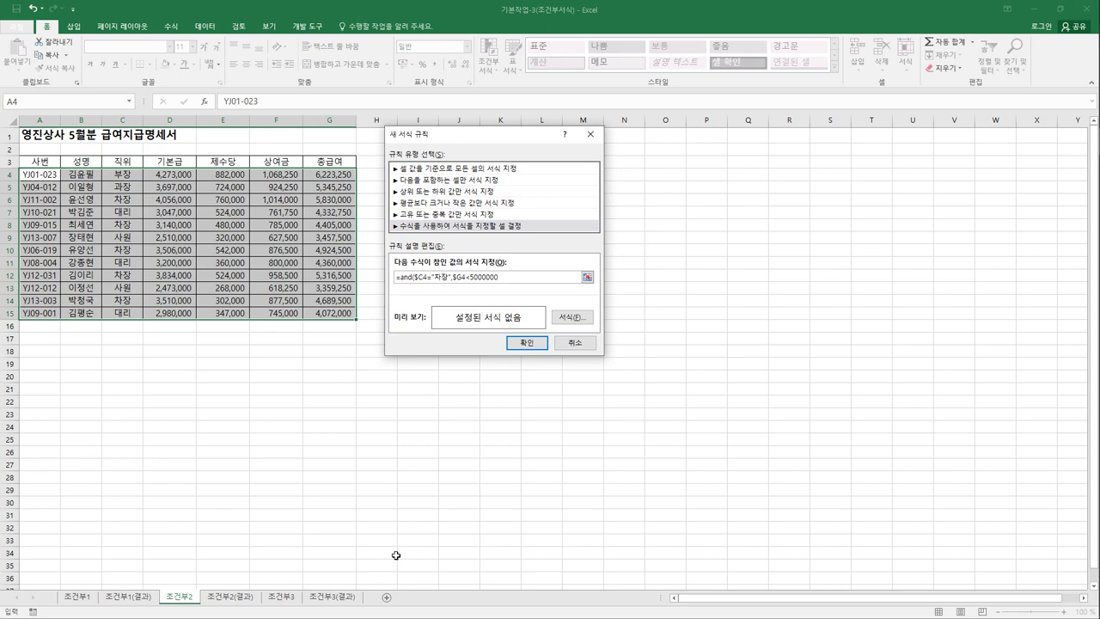
text())
- Give the rule a bold (굵게) font style in standard red and apply it to the payroll rows
click(572, 317)
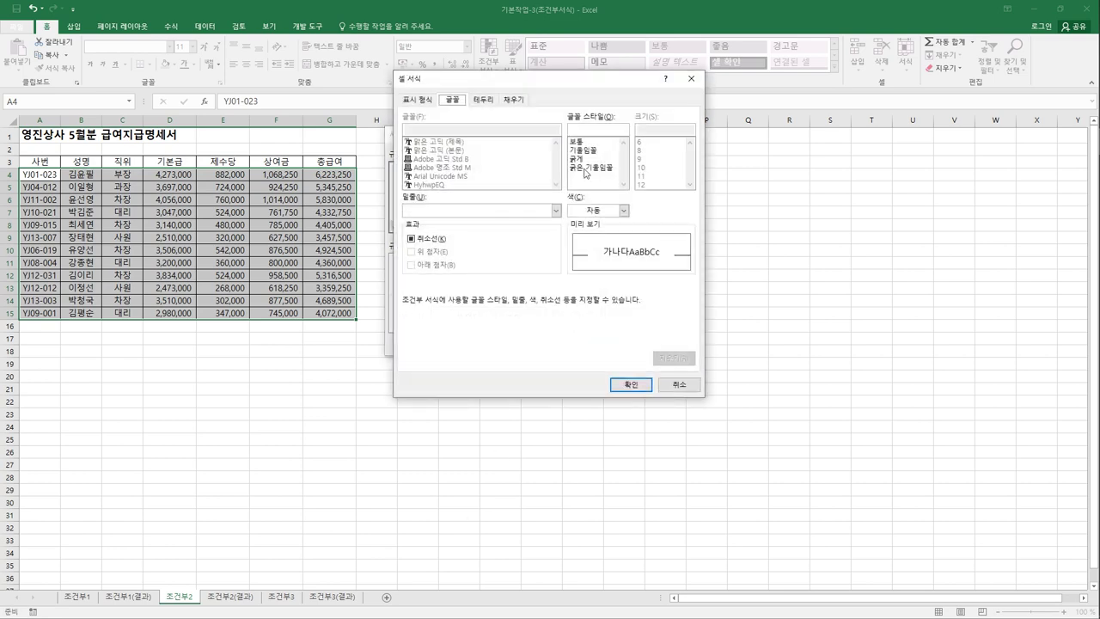
drag(604, 86, 715, 222)
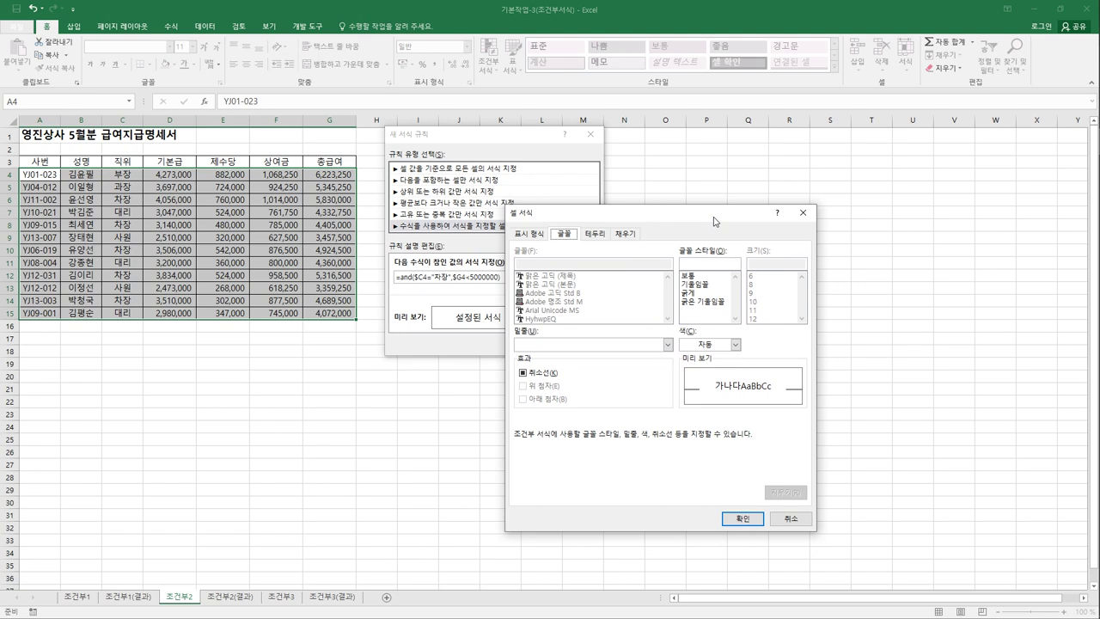
click(698, 293)
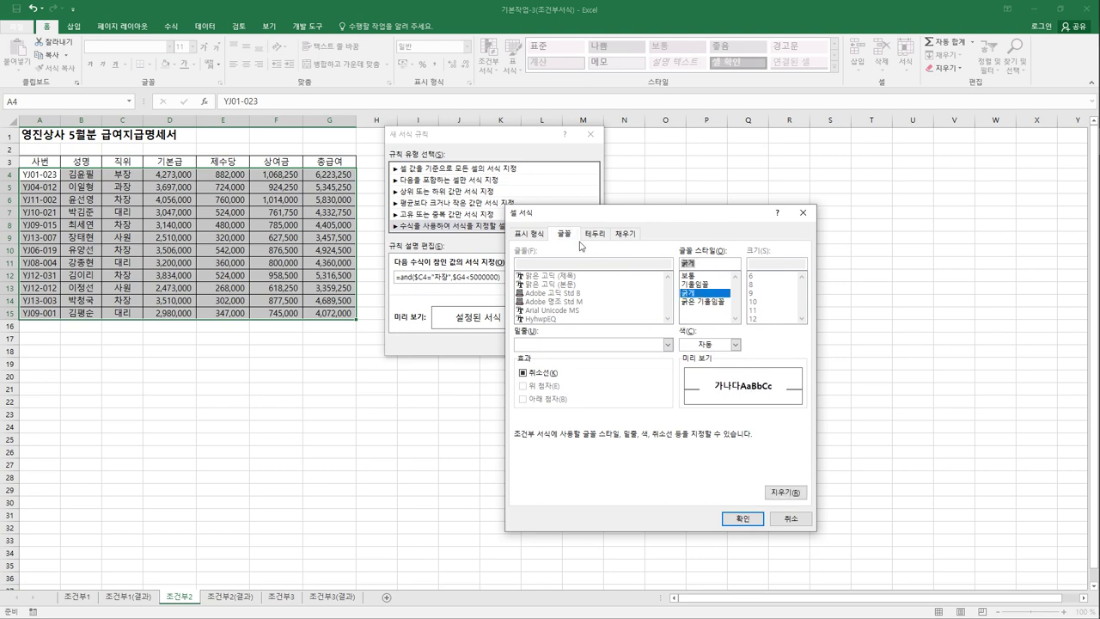
click(736, 344)
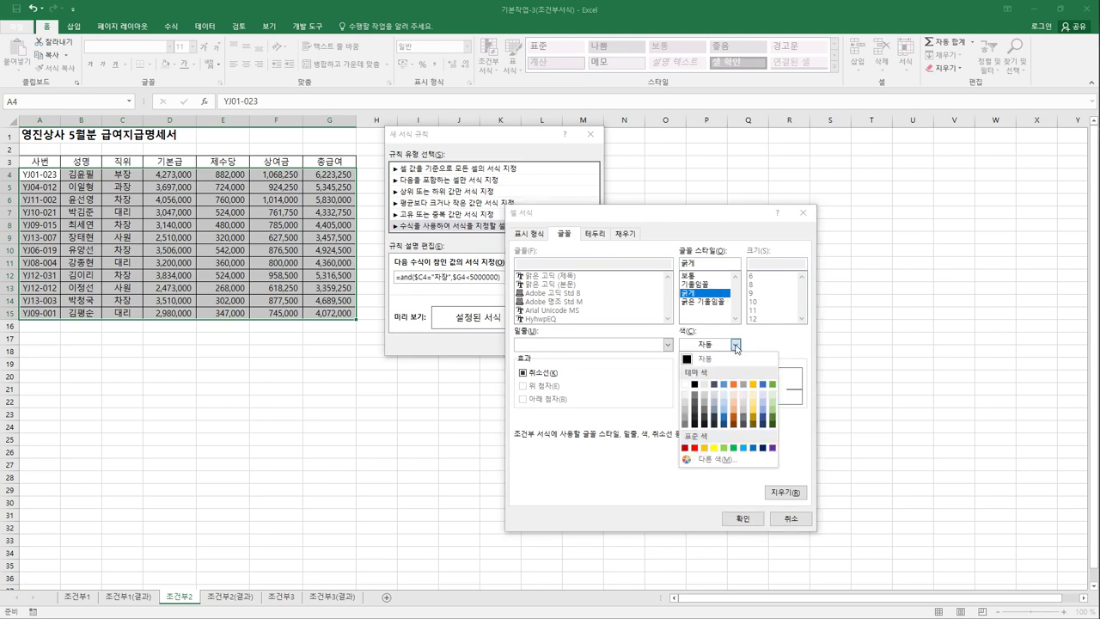
click(692, 447)
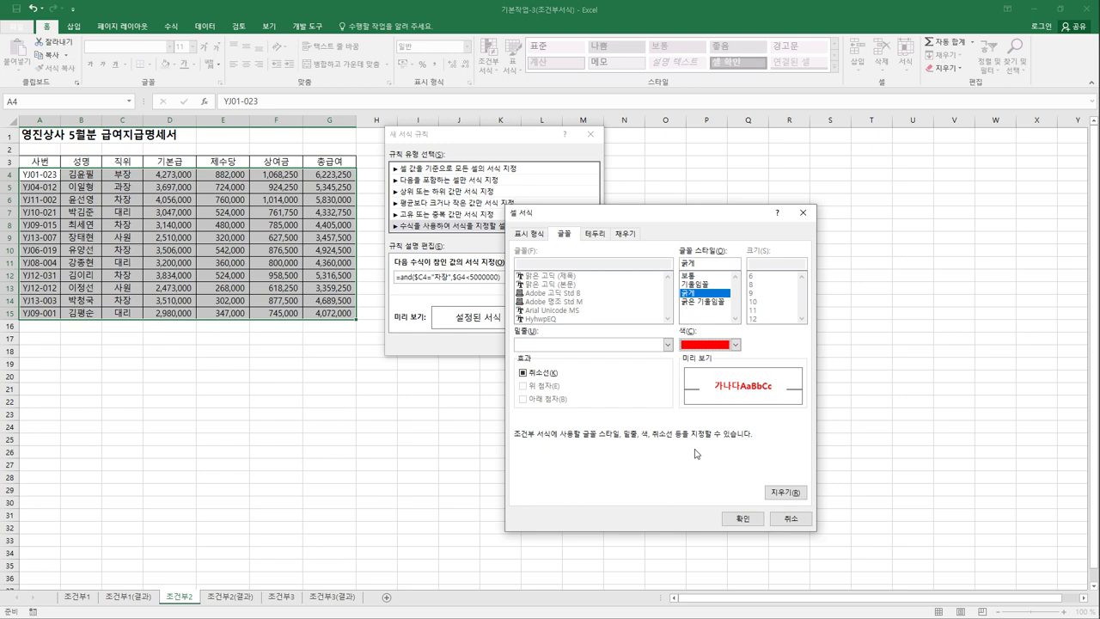
click(743, 519)
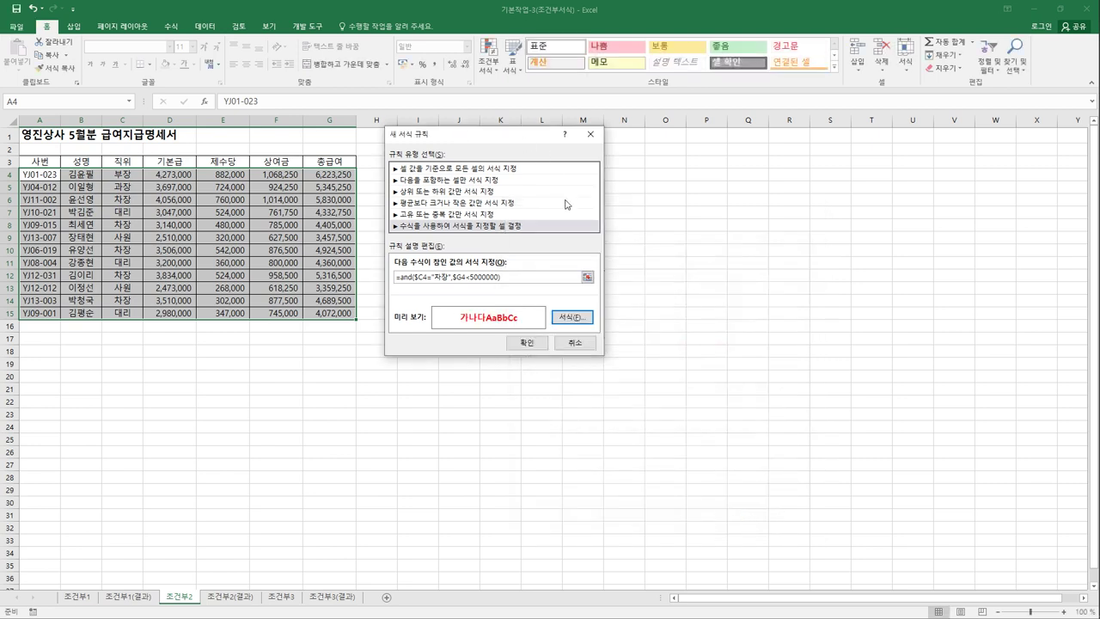
click(540, 348)
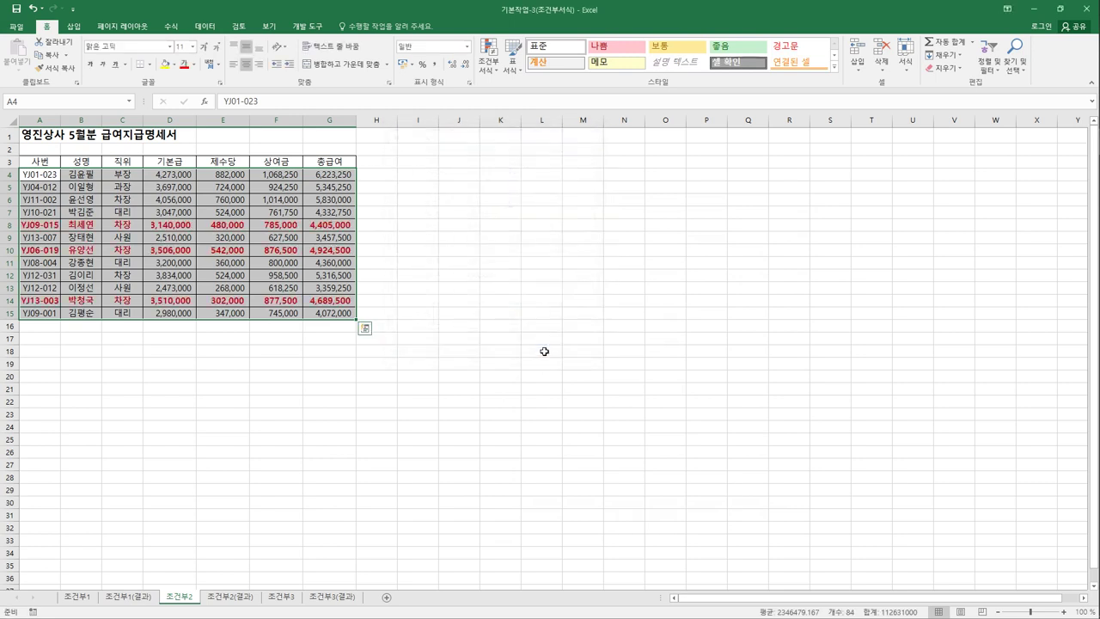
click(544, 351)
- Check the 직위 and 총급여 values of the formatted payroll rows against the rule's conditions
click(123, 225)
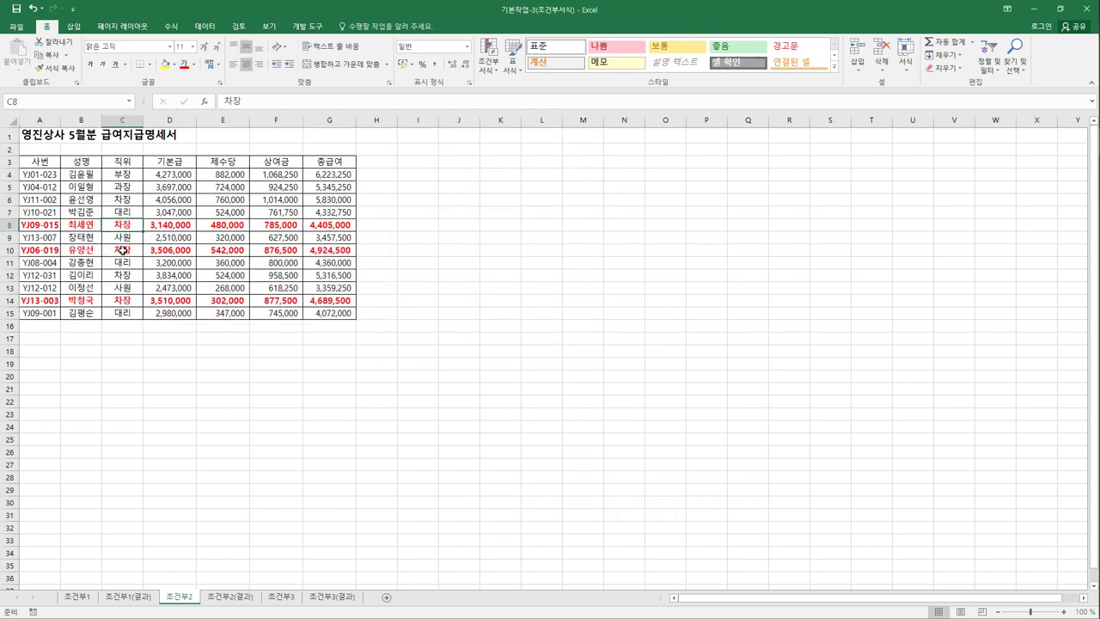
click(123, 255)
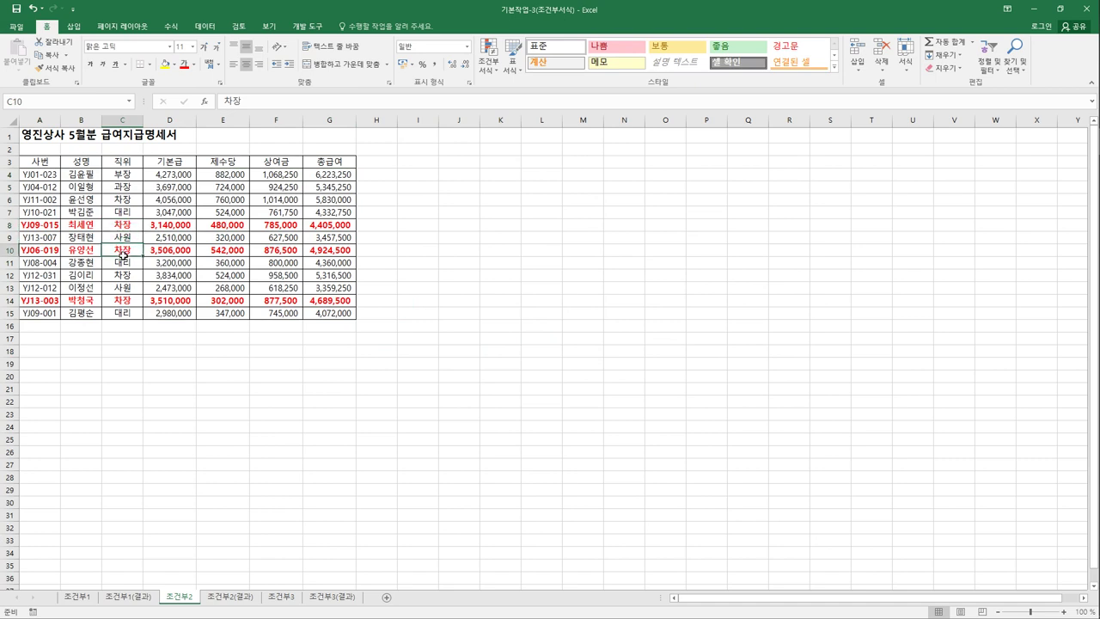
click(329, 226)
key(Down)
key(Down)
key(Down)
key(Down)
key(Down)
key(Down)
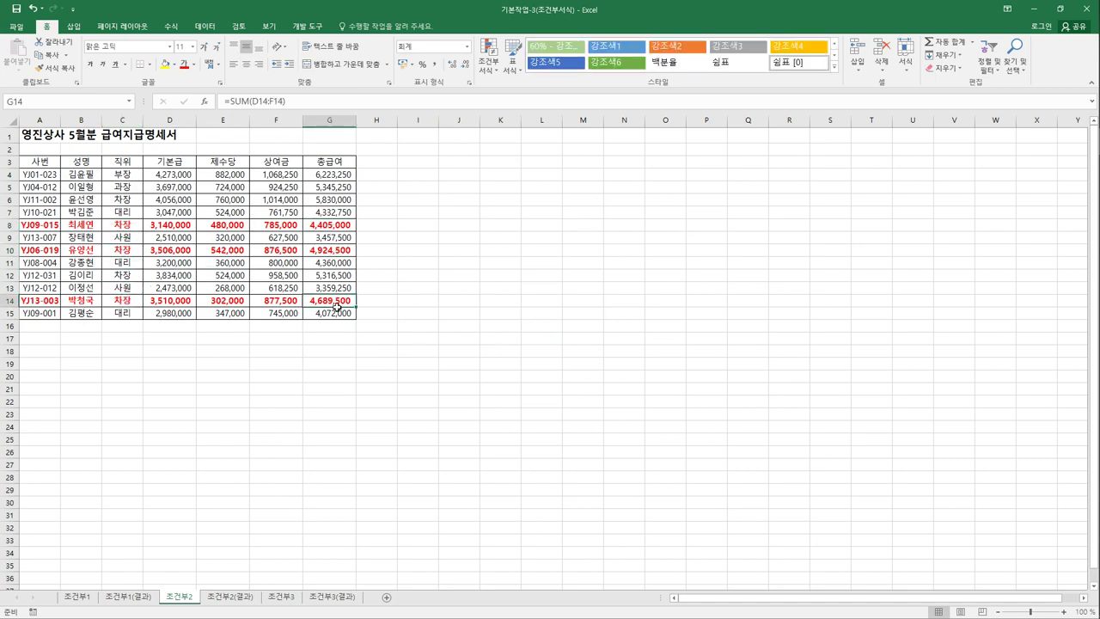
click(388, 343)
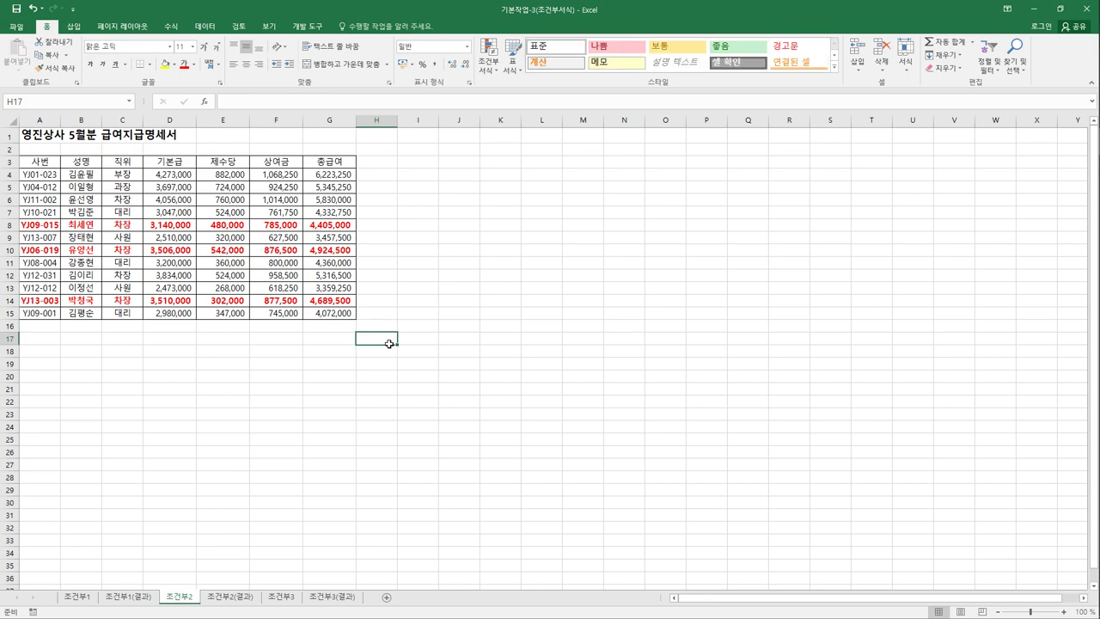
- Compare the 조건부2 sheet with the 조건부2(결과) answer sheet
click(242, 601)
click(194, 601)
click(235, 601)
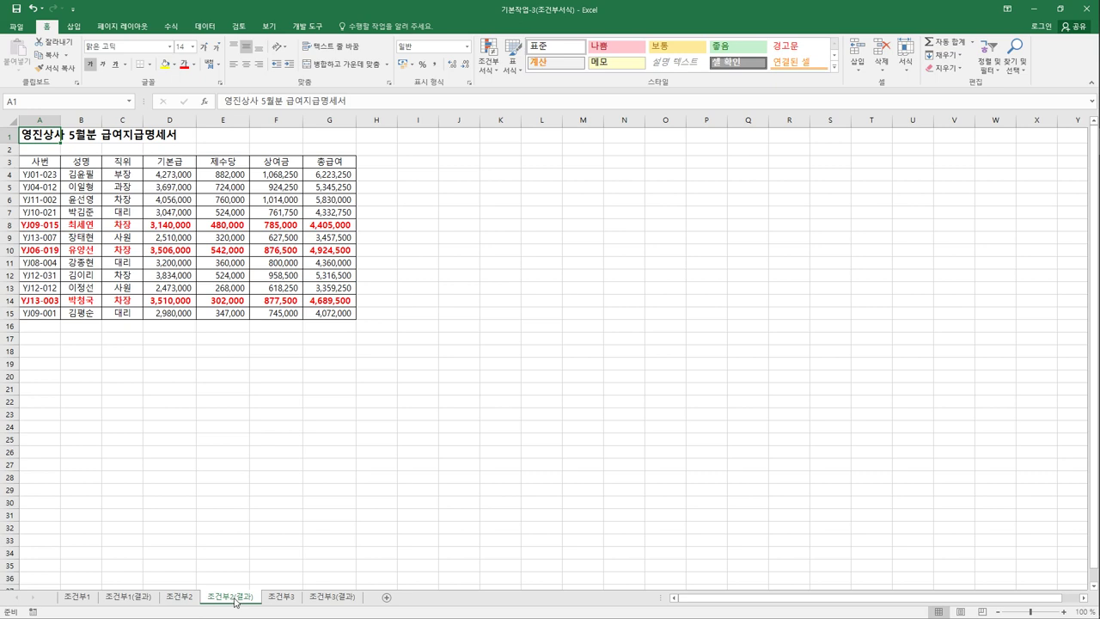
- On the 조건부3 sheet, start a new formula-based conditional formatting rule for the schedule data in A4:F14
click(284, 601)
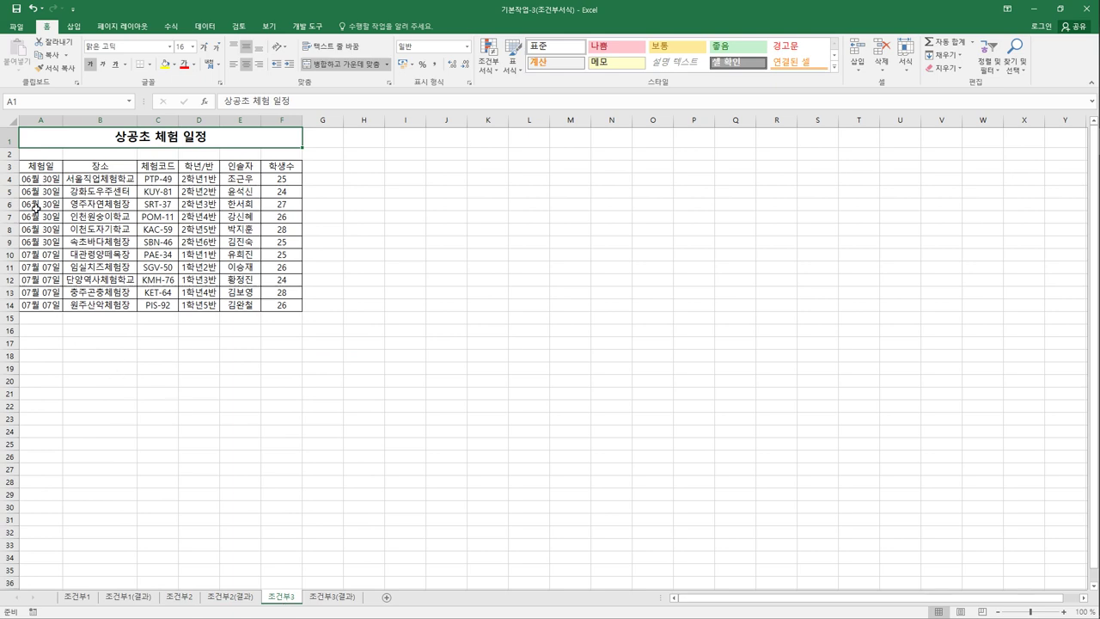
drag(36, 183, 288, 306)
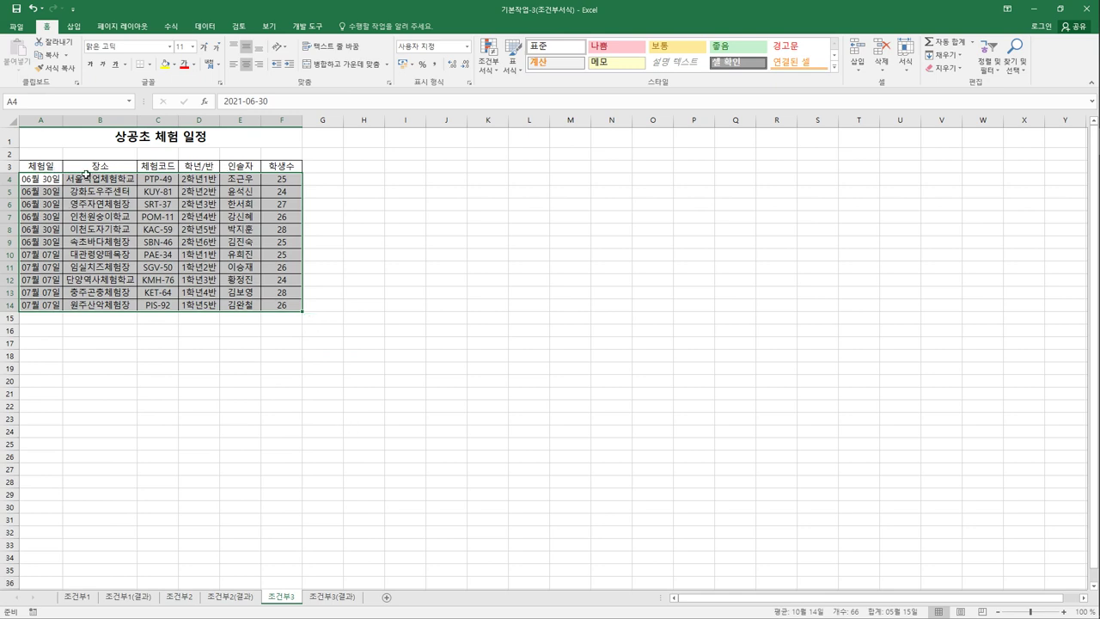
drag(42, 186, 283, 307)
click(488, 58)
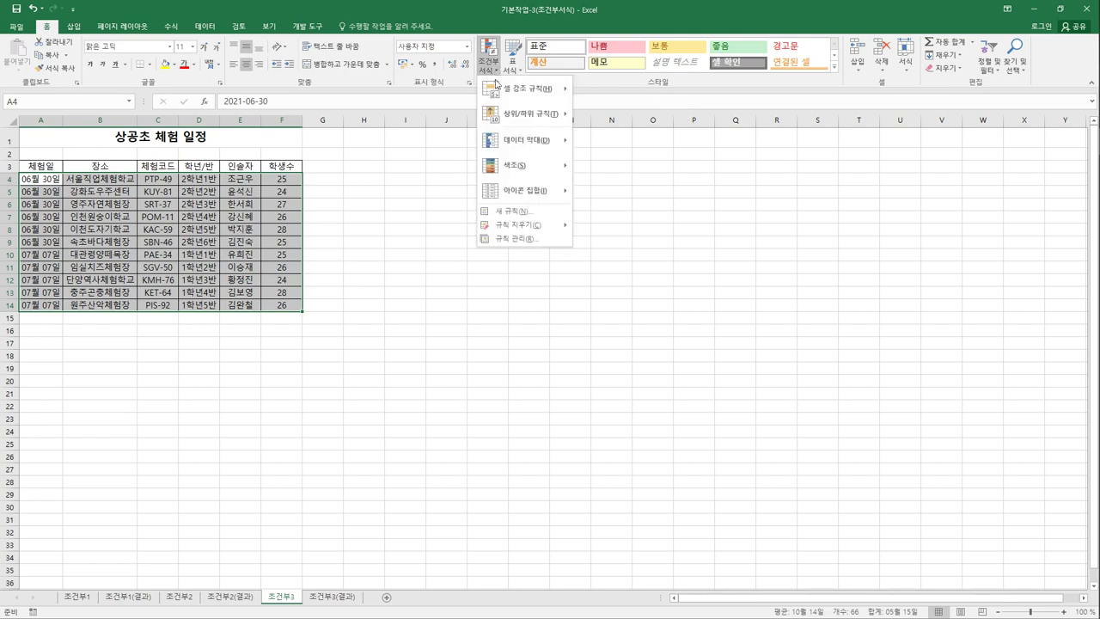
click(526, 211)
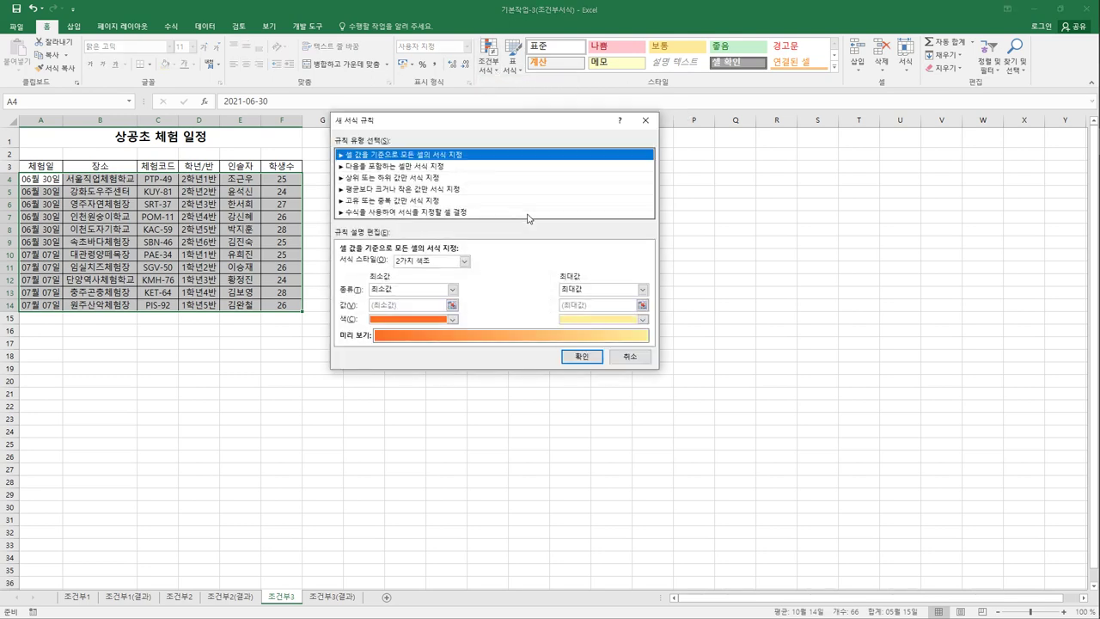
drag(517, 127, 535, 167)
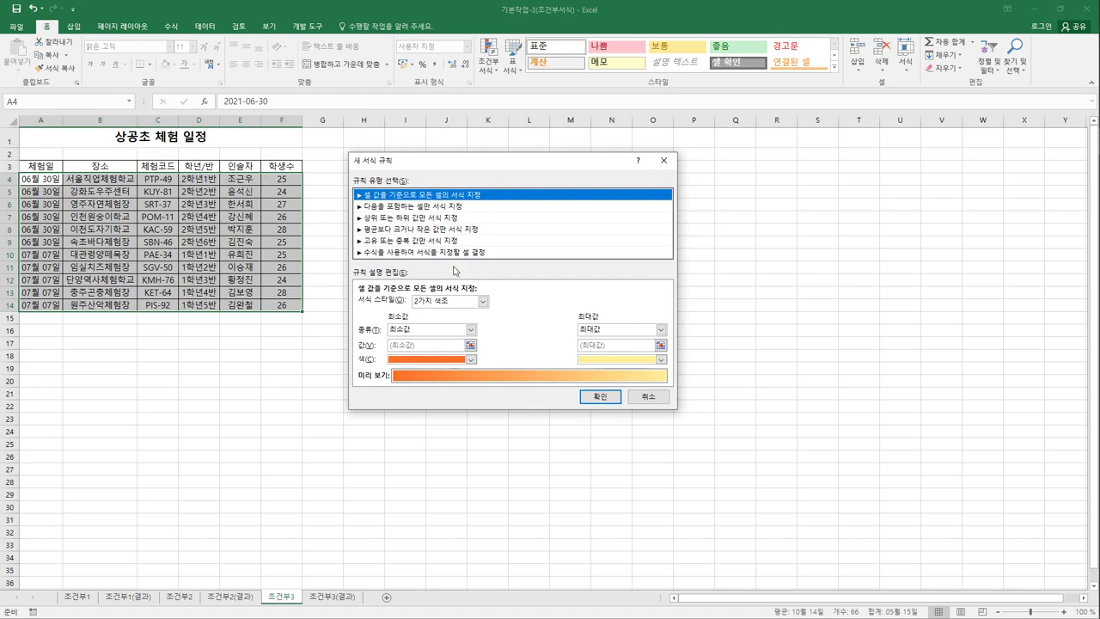
click(454, 253)
click(452, 306)
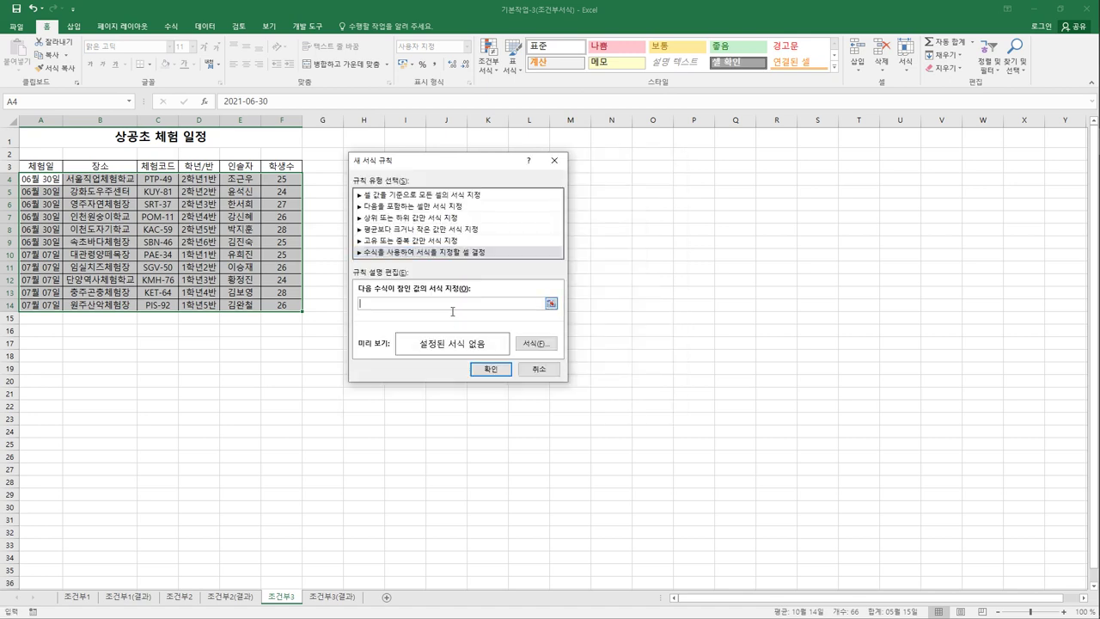
- Begin the rule formula with an OR function whose first condition is LEFT($C4,1)="P"
text(=)
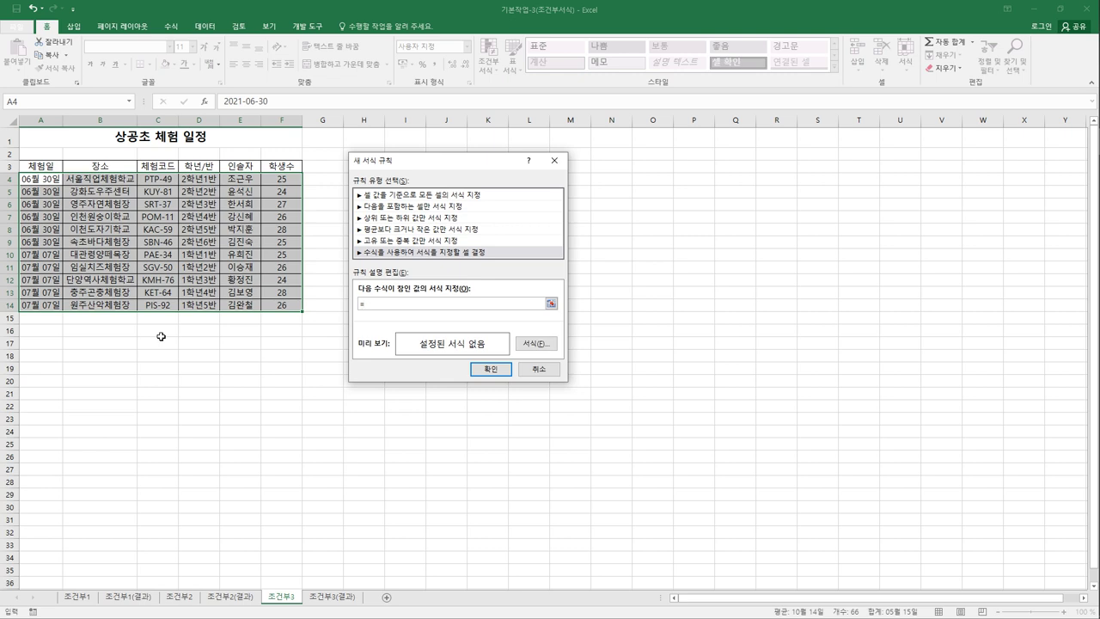
text(or(left()
click(160, 184)
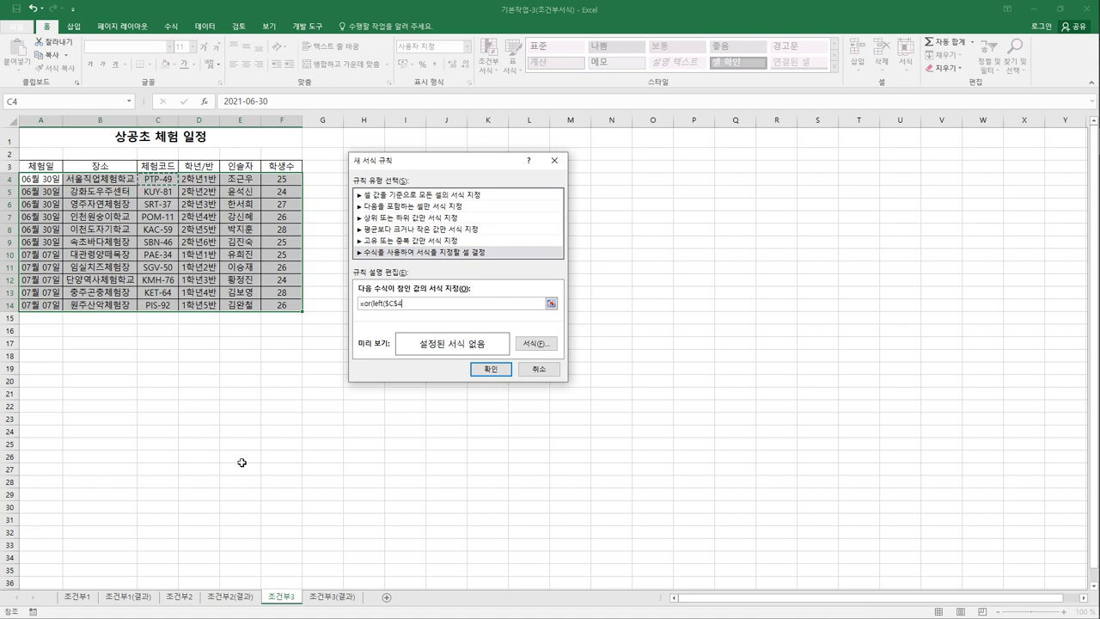
key(F4)
key(F4)
text(,1)="P)
- Add LEFT($C4,1)="S" as the second OR condition and close the formula
text(eft()
click(159, 182)
key(F4)
key(F4)
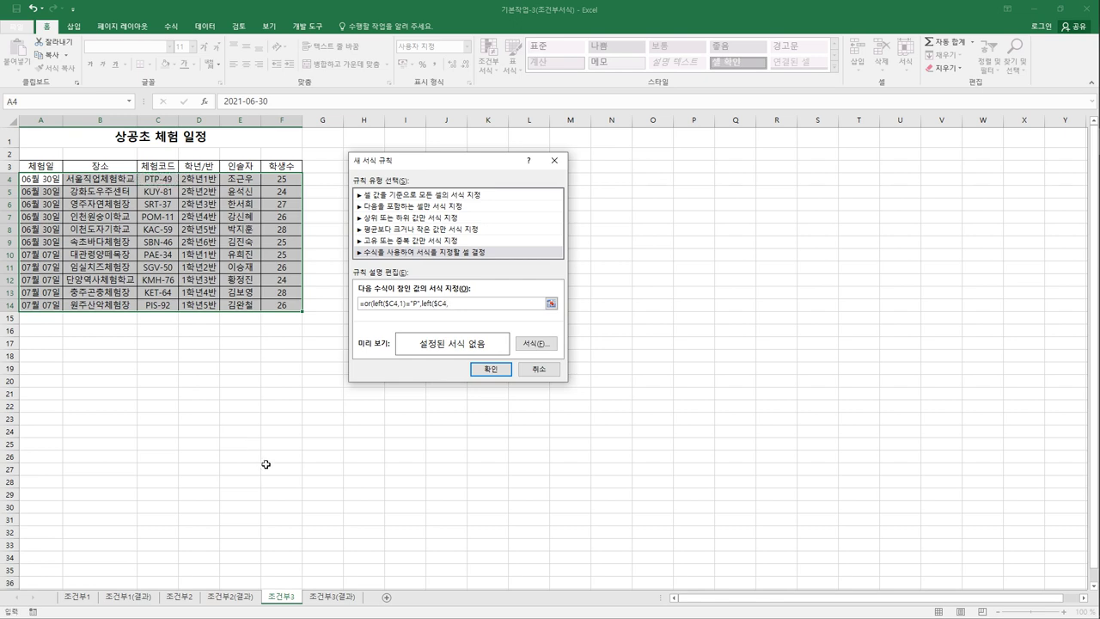
text(,1)="S"))
drag(374, 310, 473, 311)
click(473, 311)
- Give the rule a standard green background fill and apply it to the schedule rows
click(536, 344)
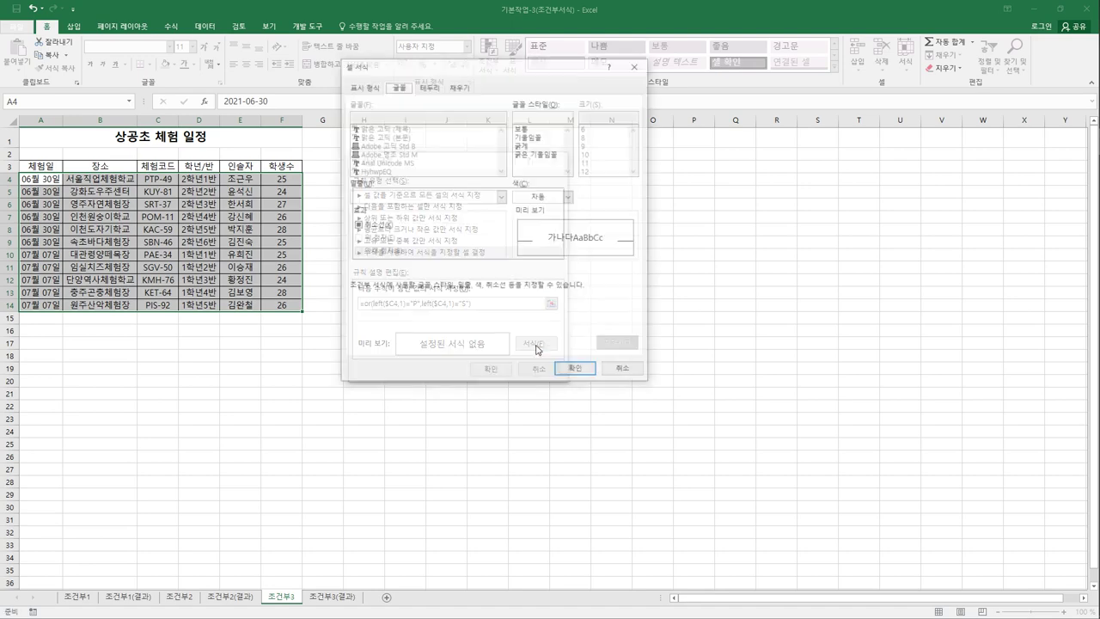
drag(549, 73, 797, 177)
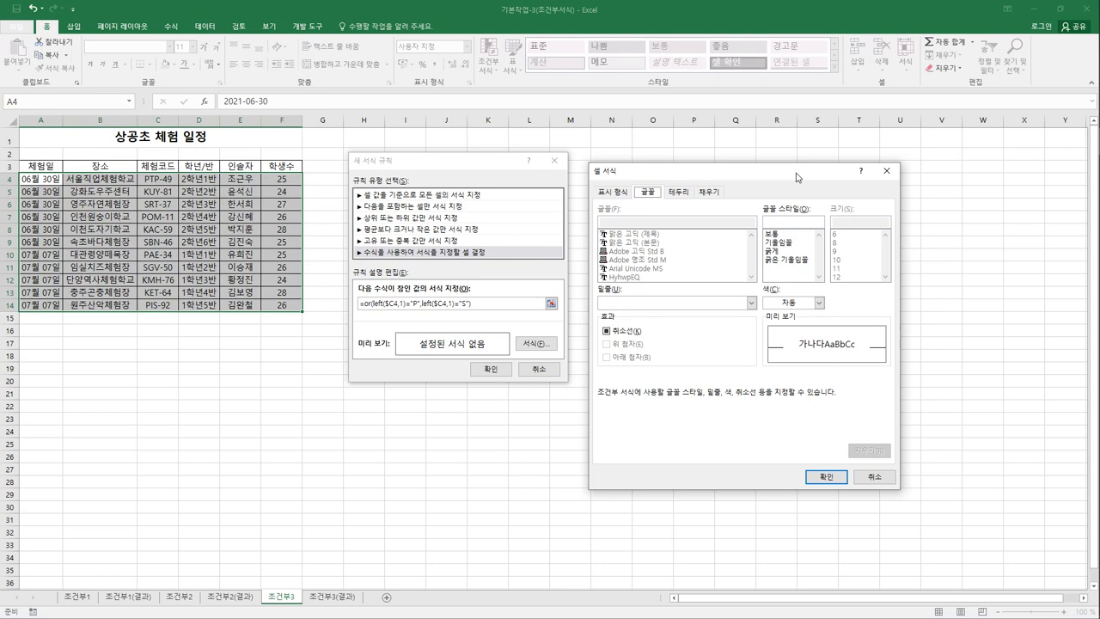
click(714, 191)
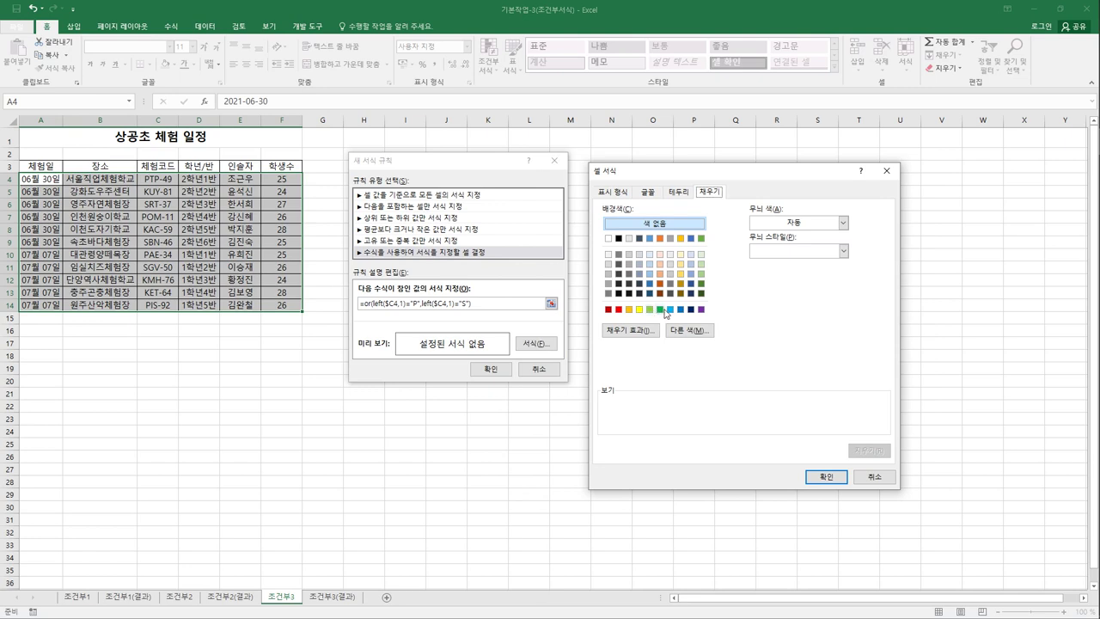
click(844, 223)
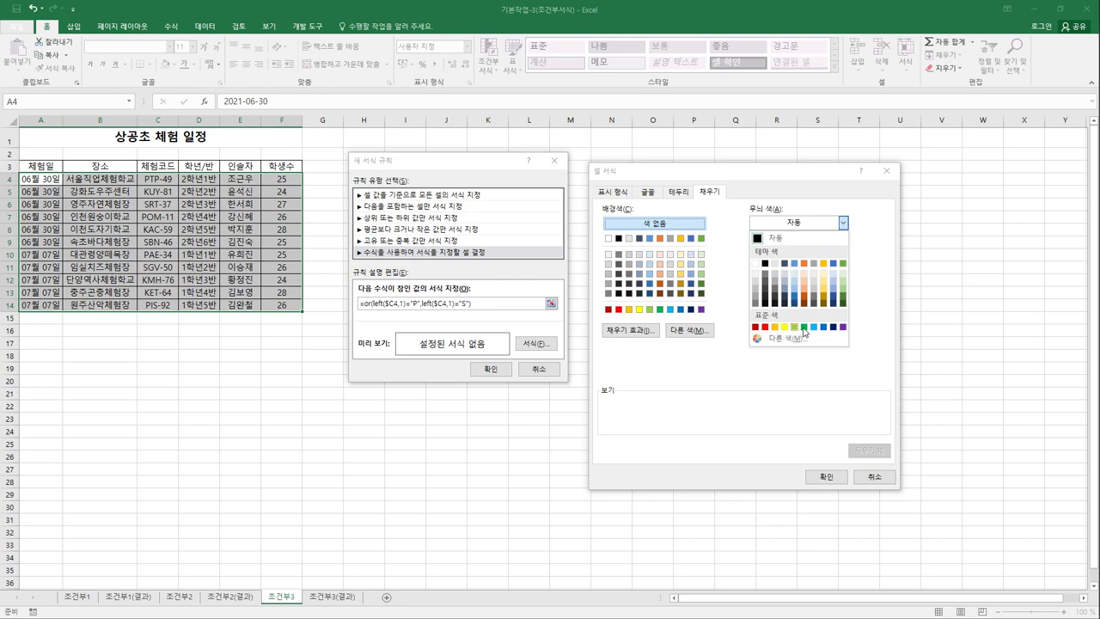
click(746, 371)
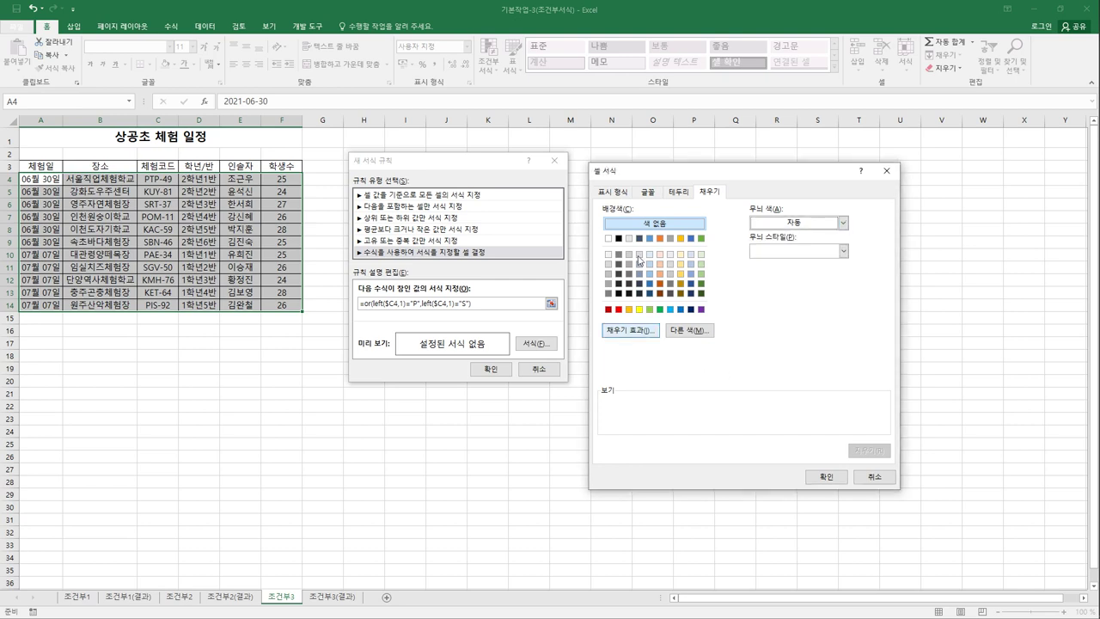
click(660, 310)
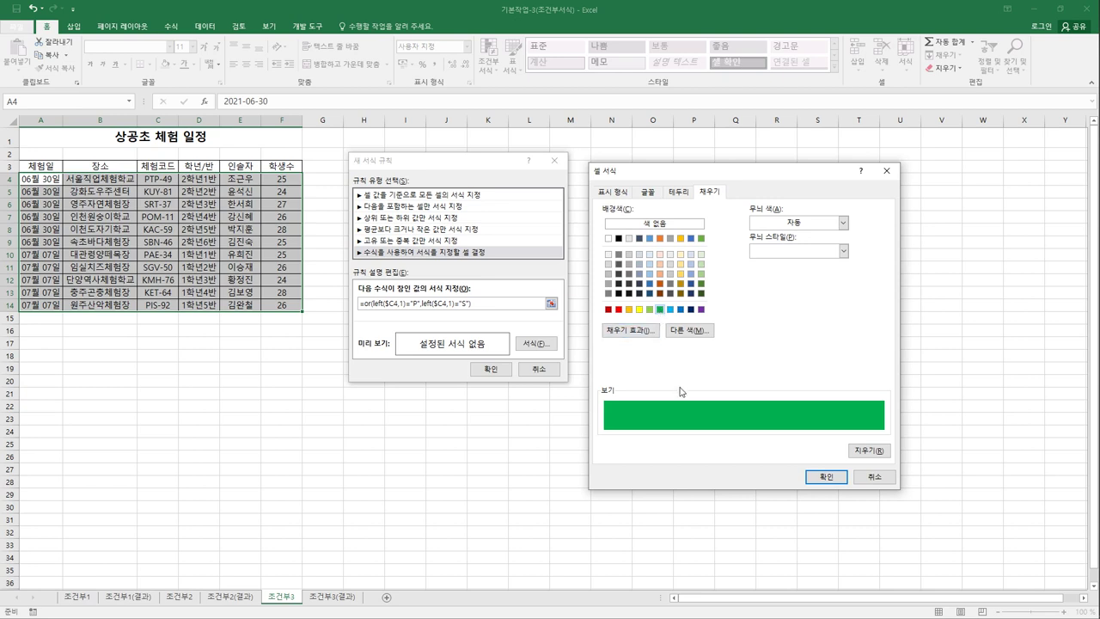
click(823, 476)
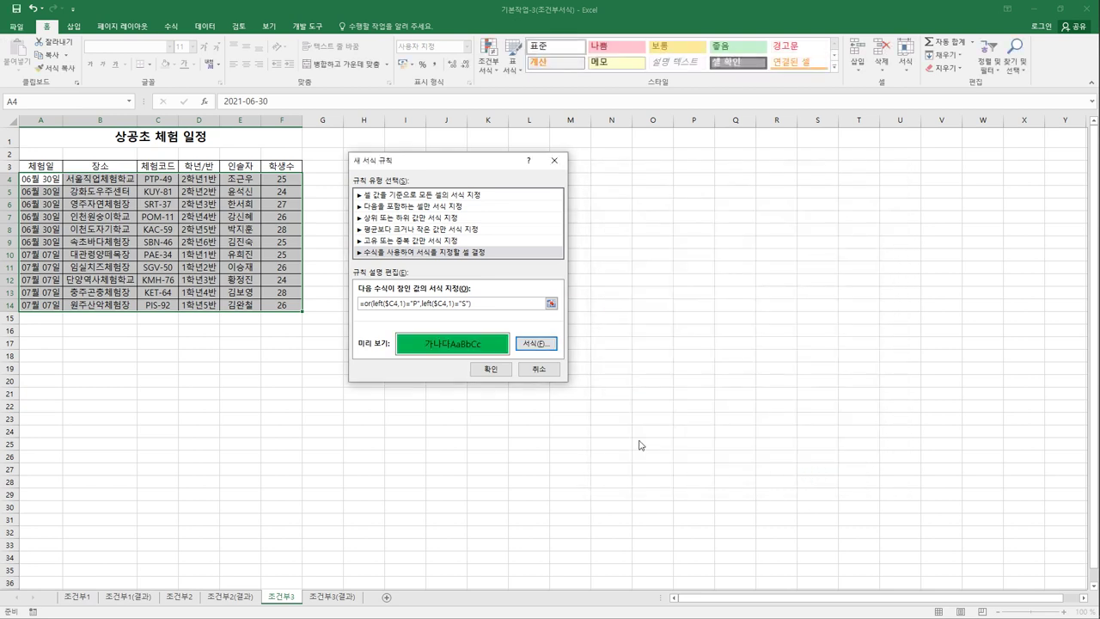
click(496, 369)
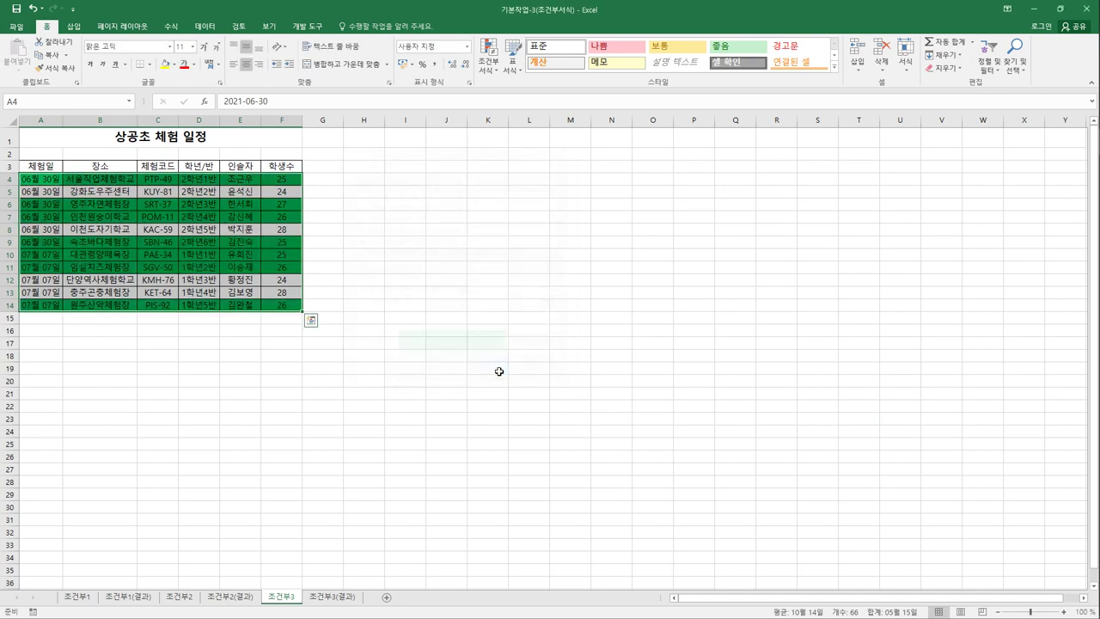
click(499, 368)
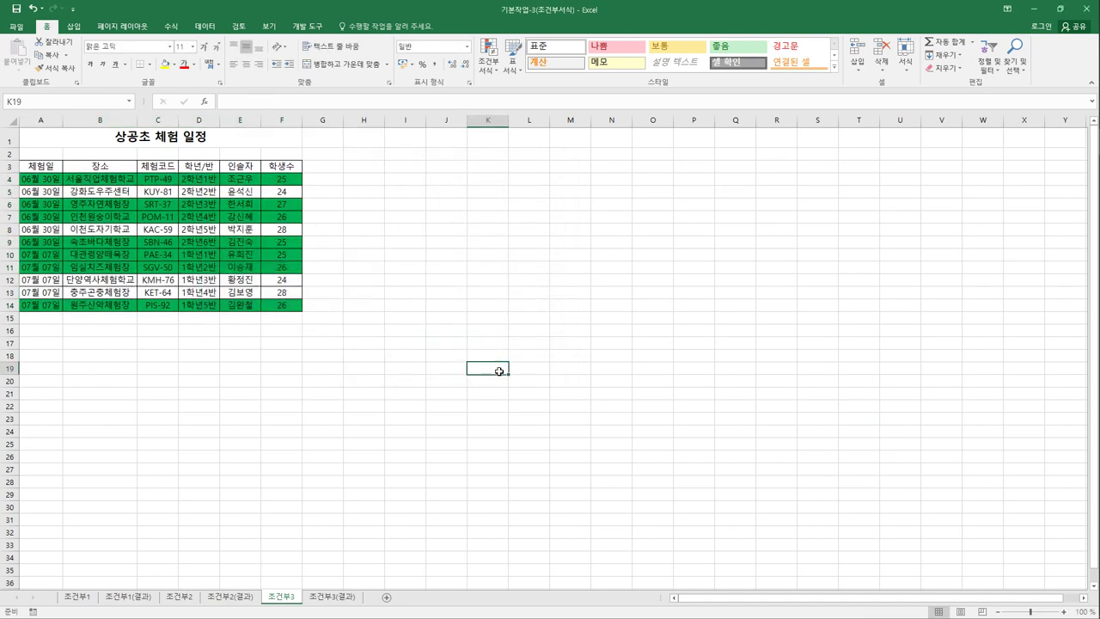
- Check the 체험코드 values of the filled schedule rows for codes beginning with P or S
click(144, 185)
click(151, 207)
key(Down)
key(Down)
key(Down)
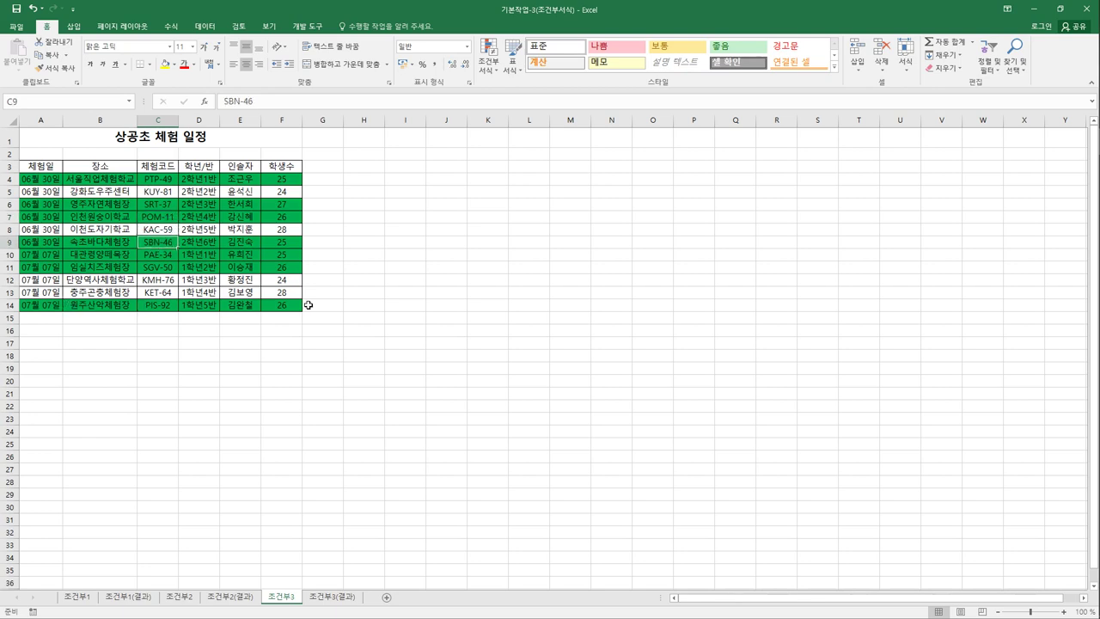
- Compare the 조건부3 sheet with the 조건부3(결과) answer sheet
click(333, 598)
click(277, 599)
click(332, 599)
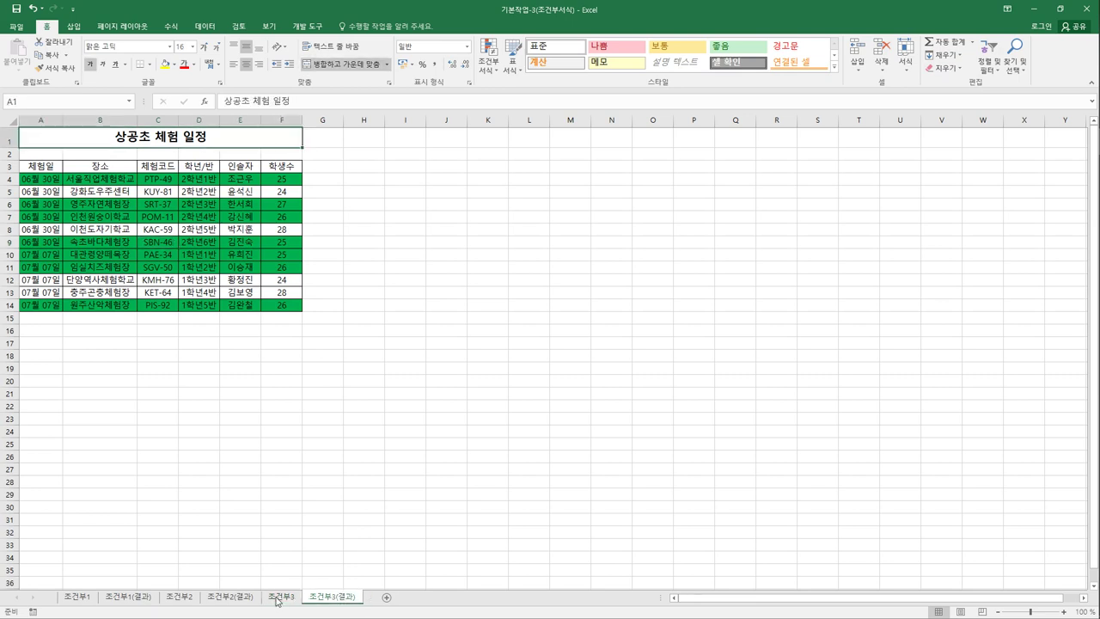
click(278, 599)
click(332, 599)
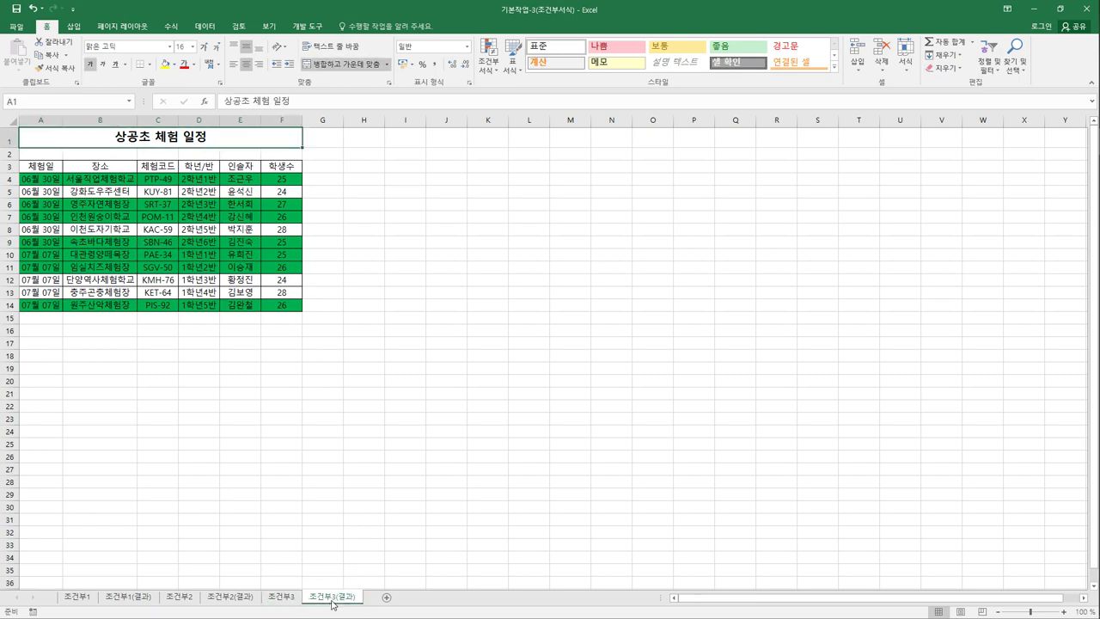